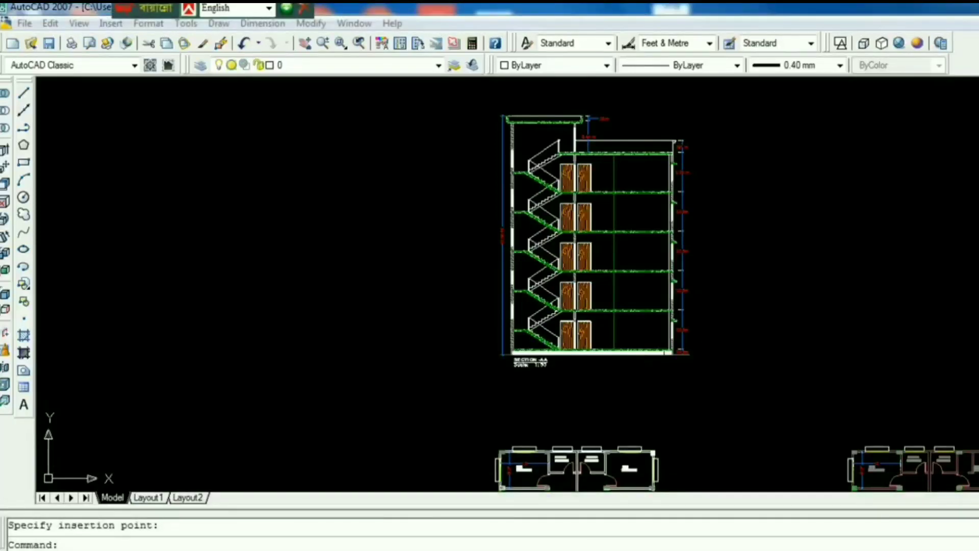
- Zoom and pan to bring the SECTION -AA title and ground floor into view
scroll(594, 334, "up", 2)
scroll(594, 334, "up", 2)
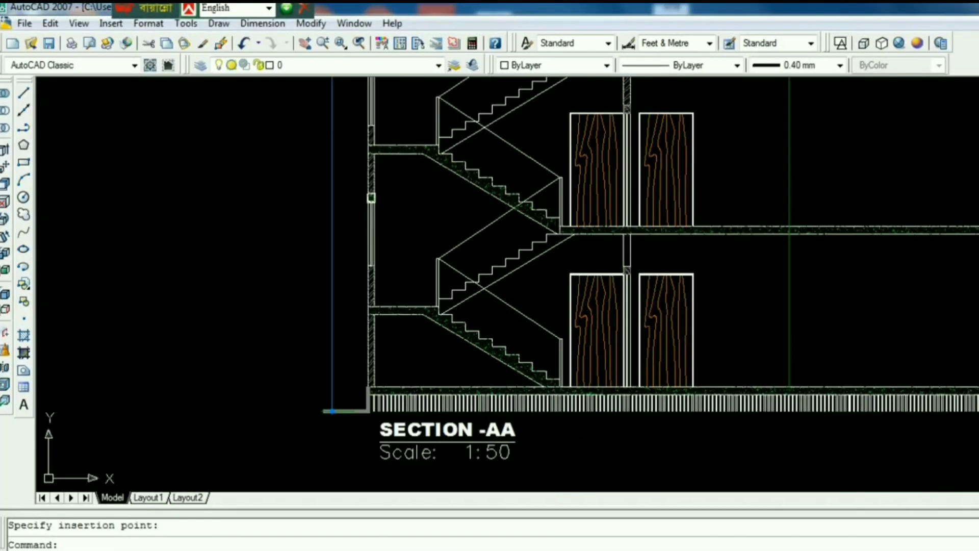
scroll(594, 332, "down", 4)
scroll(597, 335, "up", 1)
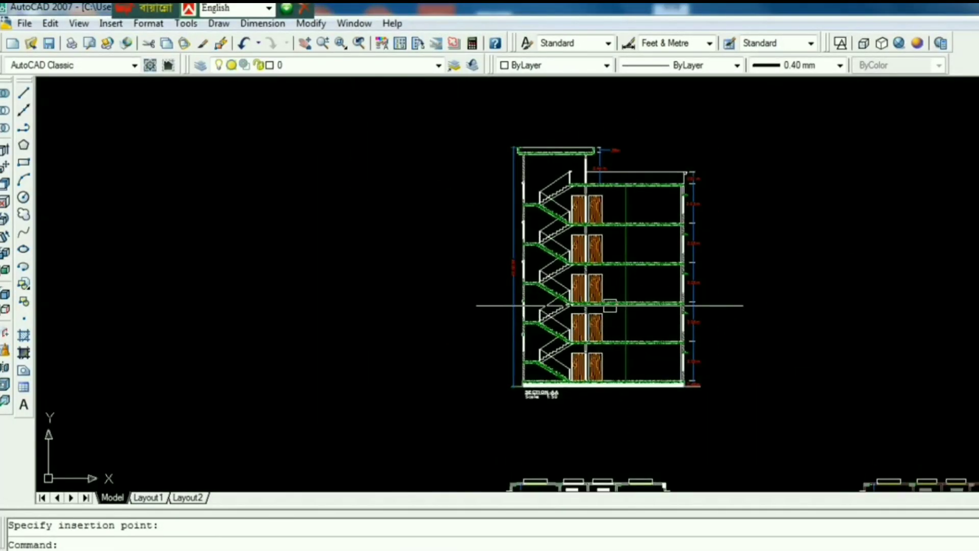
scroll(599, 334, "up", 2)
scroll(602, 333, "up", 1)
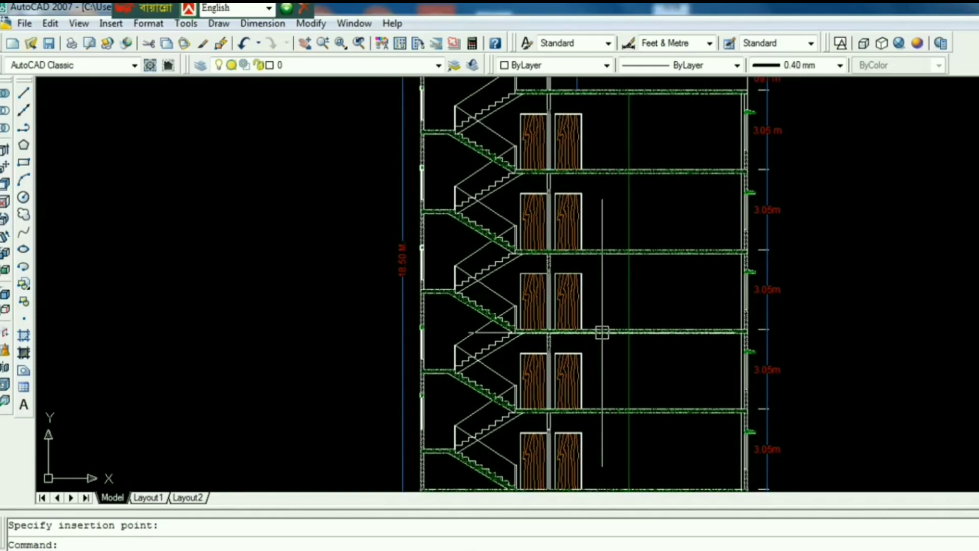
scroll(605, 317, "down", 2)
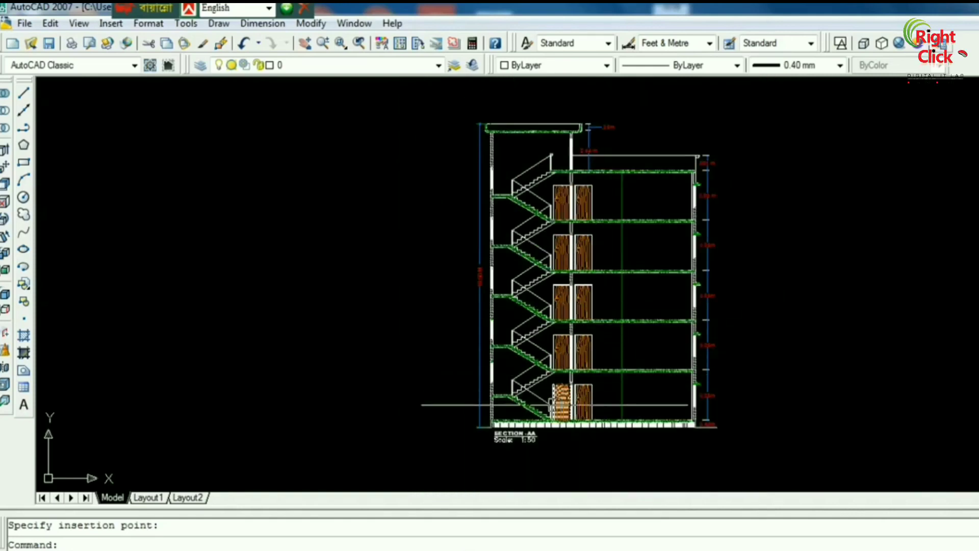
scroll(553, 424, "up", 2)
middle_click_drag(552, 424, 556, 369)
scroll(525, 473, "up", 2)
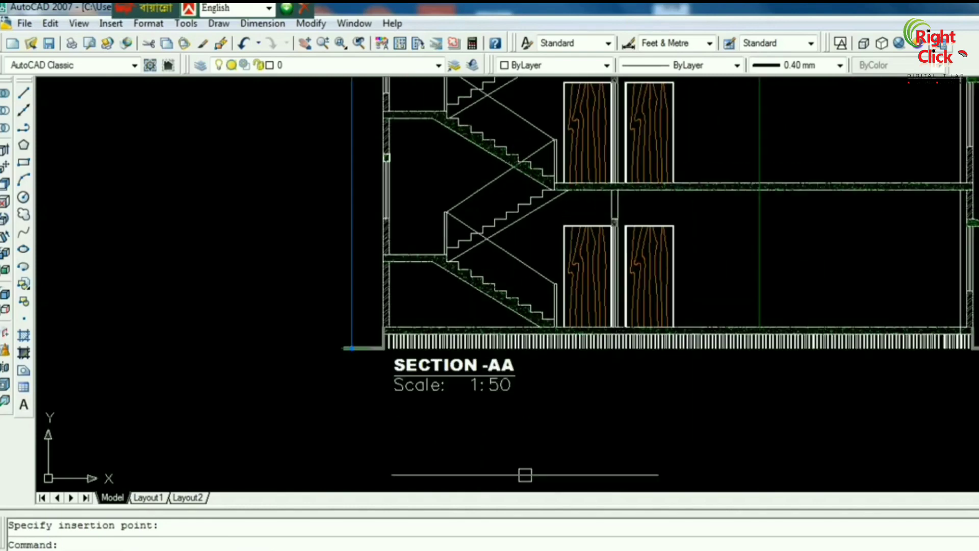
scroll(510, 423, "up", 4)
mouse_move(528, 271)
middle_mouse_down()
mouse_move(560, 319)
mouse_move(525, 441)
middle_mouse_up()
scroll(560, 319, "down", 4)
scroll(568, 361, "down", 2)
scroll(590, 315, "down", 2)
middle_click_drag(590, 314, 564, 350)
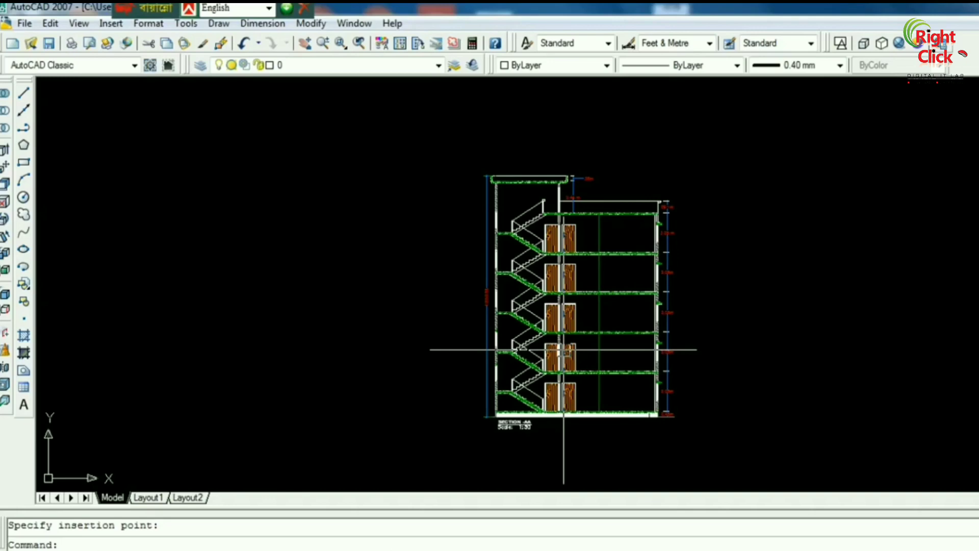
- Pan and zoom around to view the section's floors alongside the floor plans
scroll(536, 364, "up", 6)
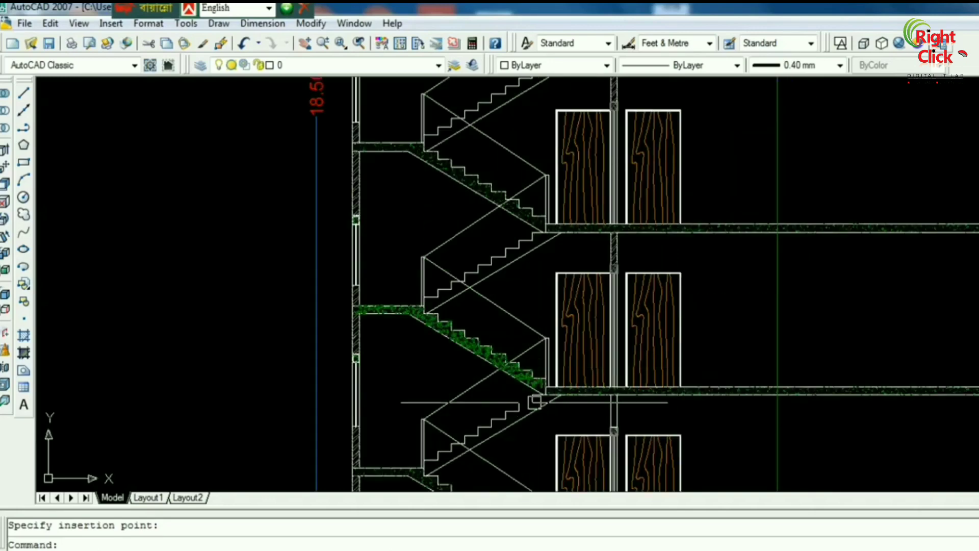
mouse_move(551, 355)
middle_mouse_down()
mouse_move(551, 223)
mouse_move(528, 369)
middle_mouse_up()
scroll(551, 222, "down", 4)
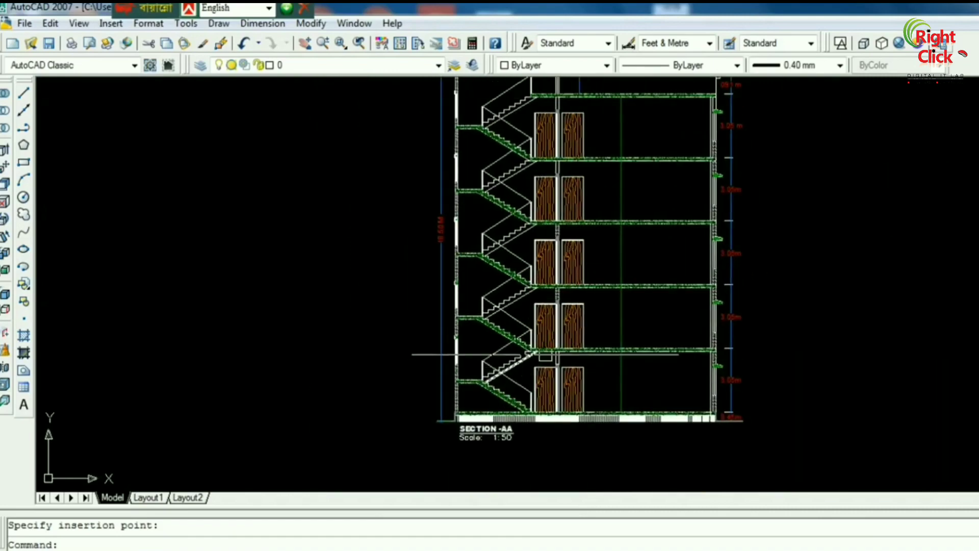
scroll(530, 353, "up", 4)
scroll(566, 269, "down", 7)
scroll(566, 269, "up", 2)
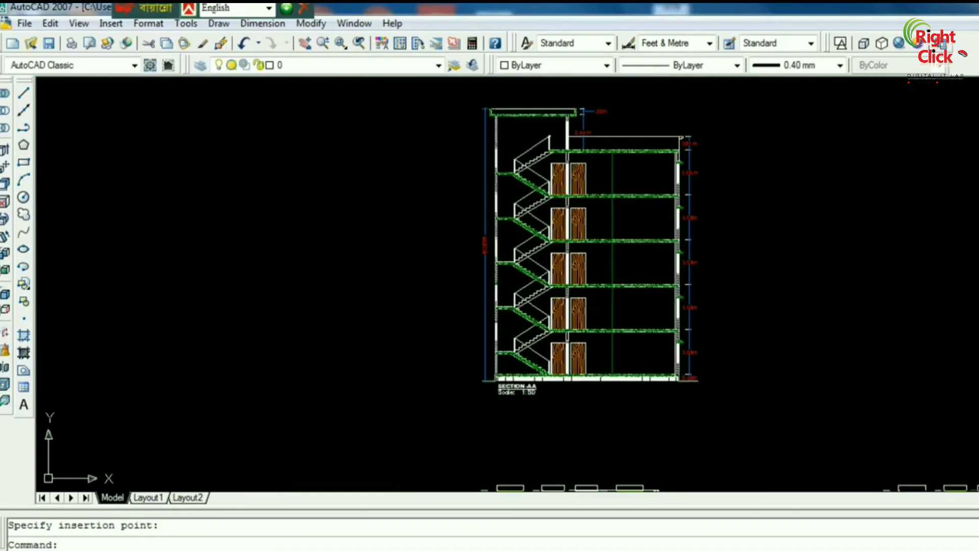
scroll(566, 205, "down", 8)
scroll(627, 245, "up", 5)
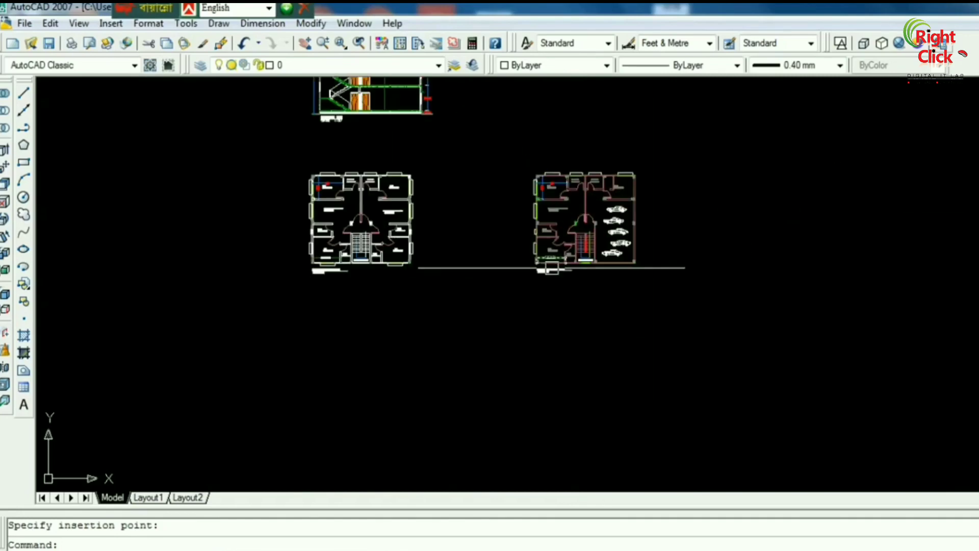
scroll(323, 247, "up", 3)
scroll(323, 247, "up", 2)
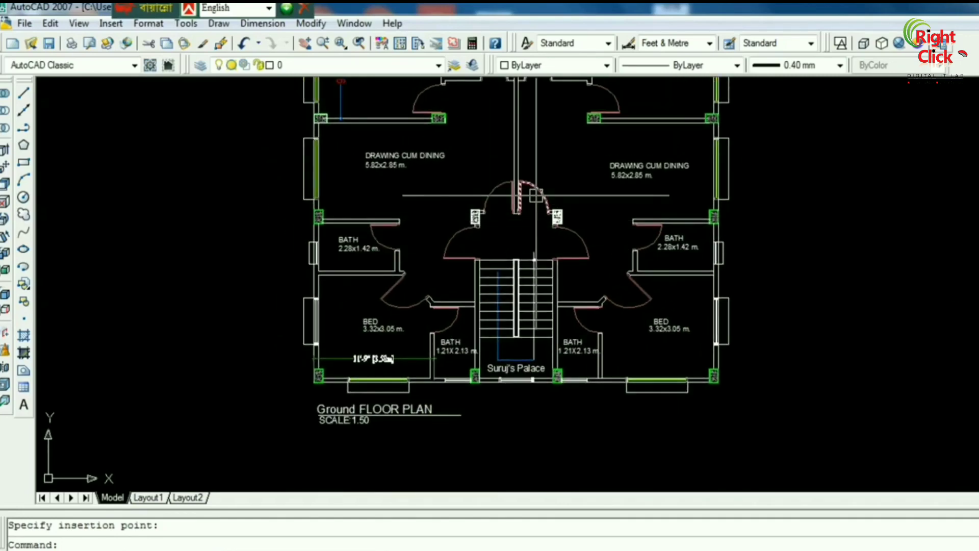
scroll(505, 199, "down", 5)
middle_click_drag(505, 199, 510, 367)
scroll(538, 261, "up", 2)
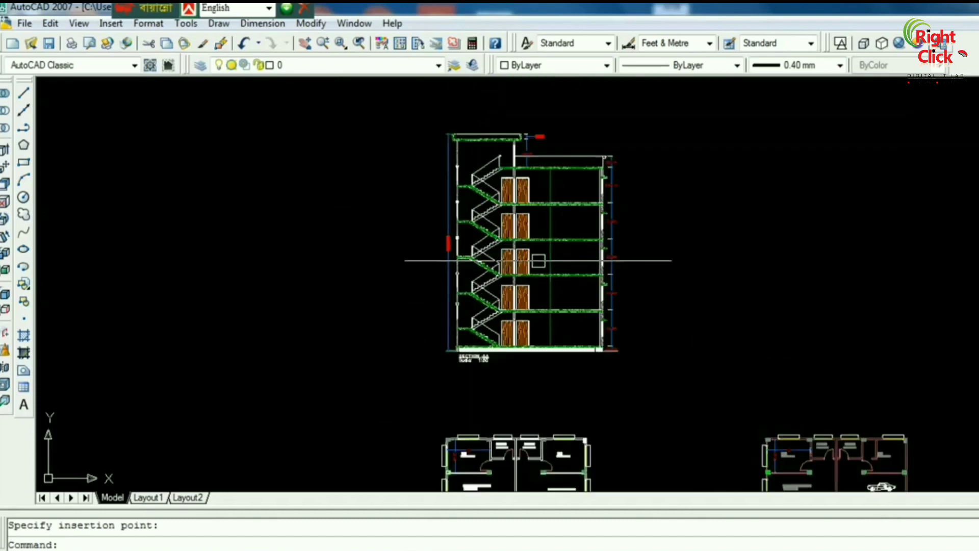
scroll(538, 261, "up", 3)
middle_click_drag(496, 315, 540, 201)
scroll(531, 291, "up", 3)
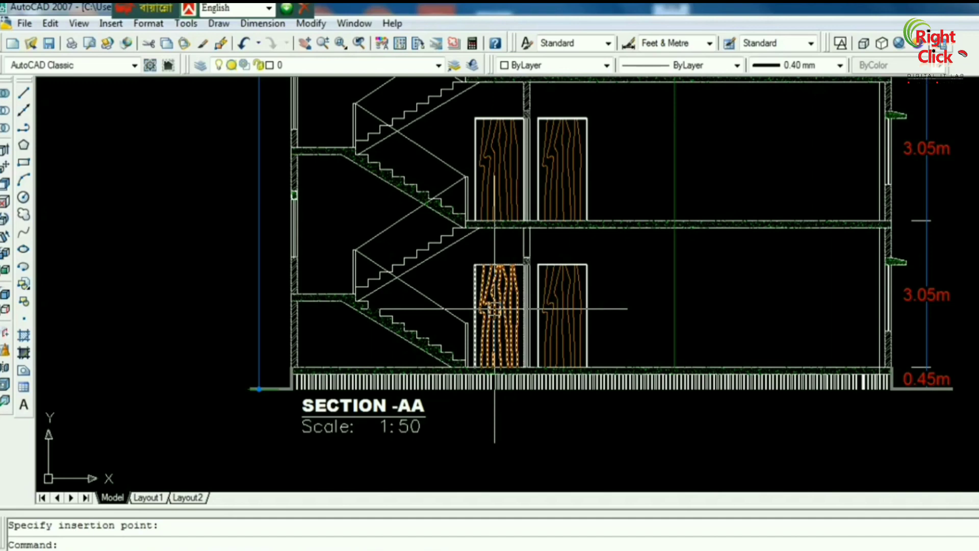
scroll(495, 308, "down", 4)
middle_click_drag(494, 308, 531, 199)
scroll(533, 246, "up", 1)
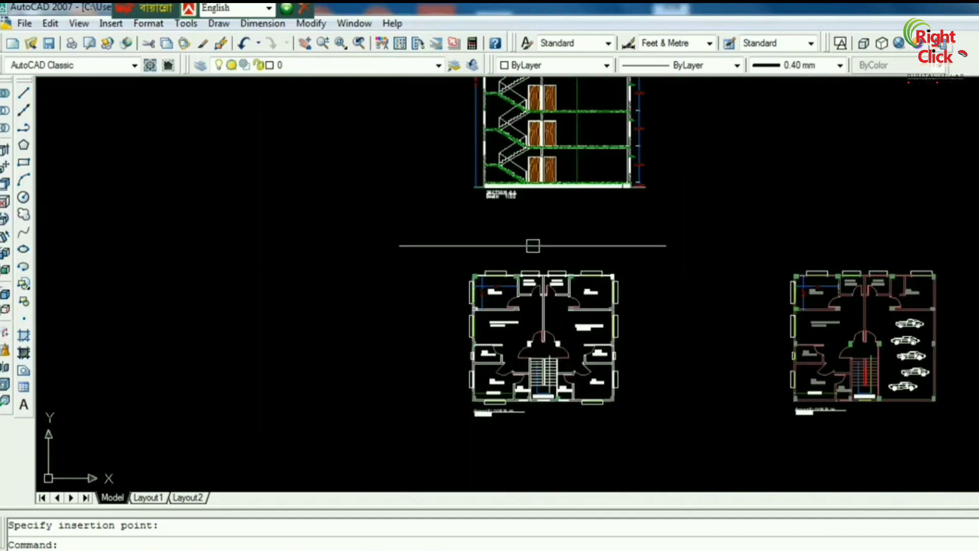
middle_click_drag(533, 246, 538, 236)
scroll(599, 287, "up", 2)
scroll(600, 286, "up", 4)
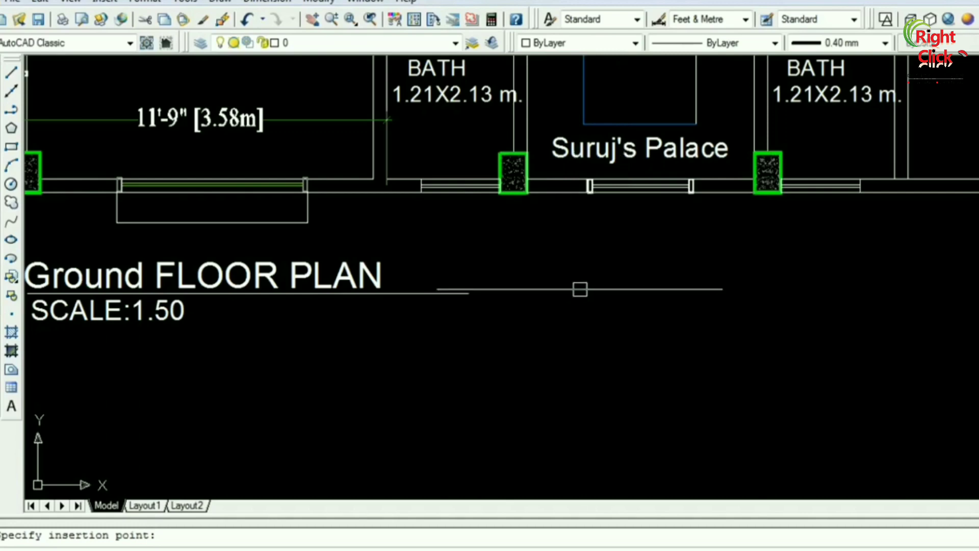
scroll(579, 287, "down", 5)
- Return to the ground-floor doors, deselect the left door and start a Linear dimension
middle_click_drag(623, 221, 584, 287)
scroll(584, 287, "up", 4)
scroll(585, 287, "up", 2)
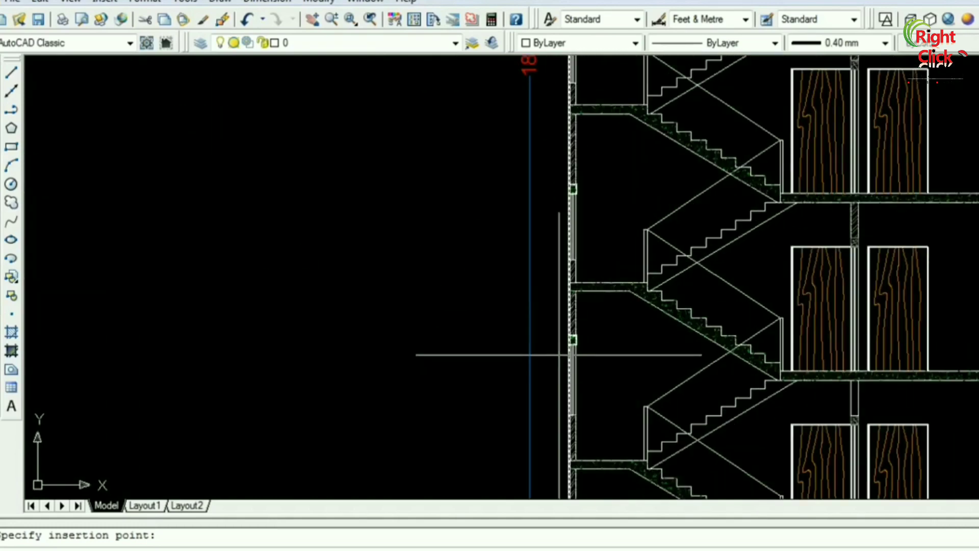
scroll(591, 346, "up", 2)
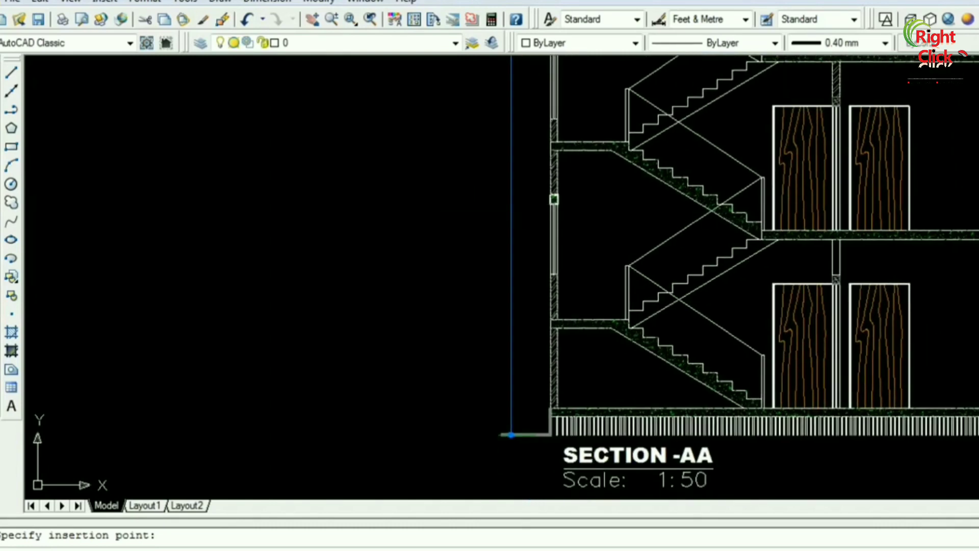
scroll(546, 332, "down", 1)
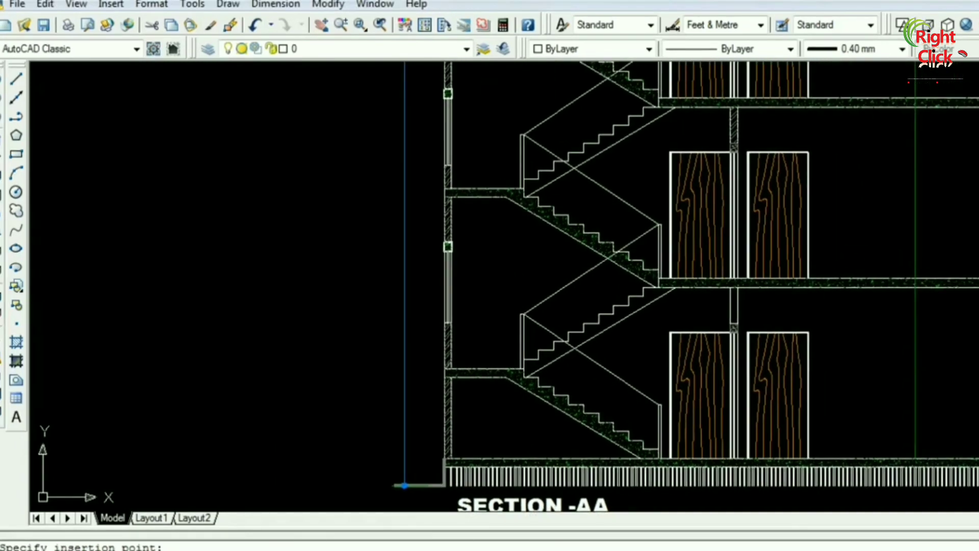
scroll(546, 333, "down", 1)
scroll(546, 332, "down", 2)
scroll(546, 332, "up", 1)
middle_click_drag(688, 286, 681, 212)
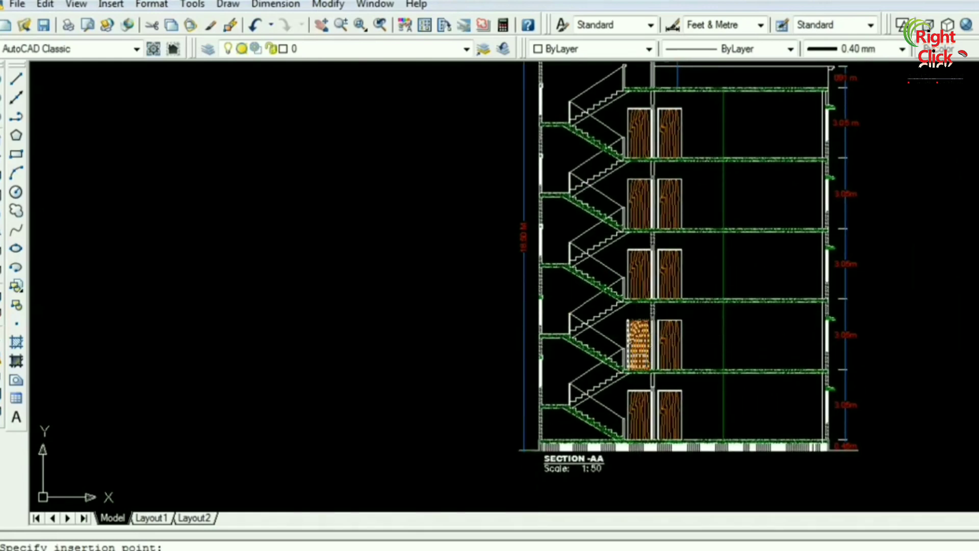
scroll(634, 376, "up", 4)
middle_click_drag(634, 376, 658, 167)
middle_click_drag(638, 245, 639, 252)
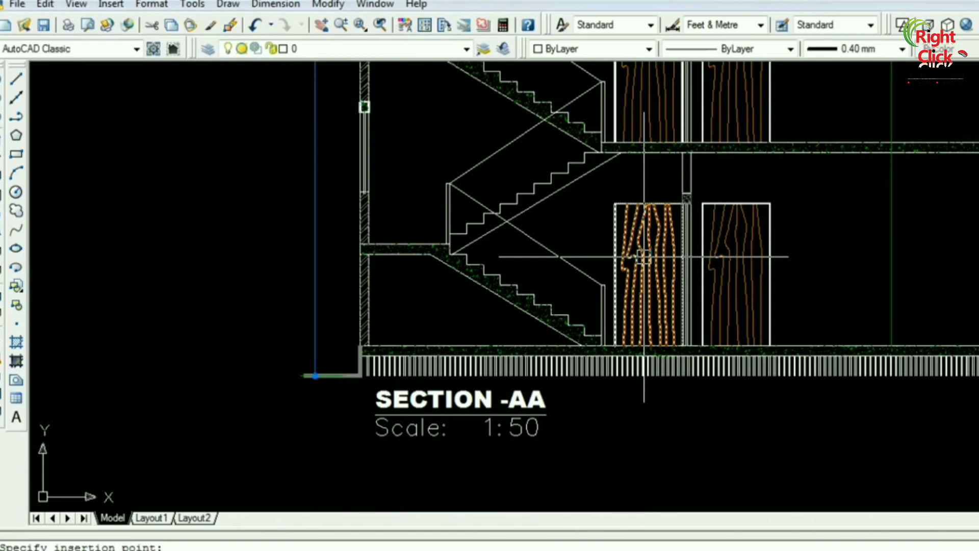
left_click(611, 211)
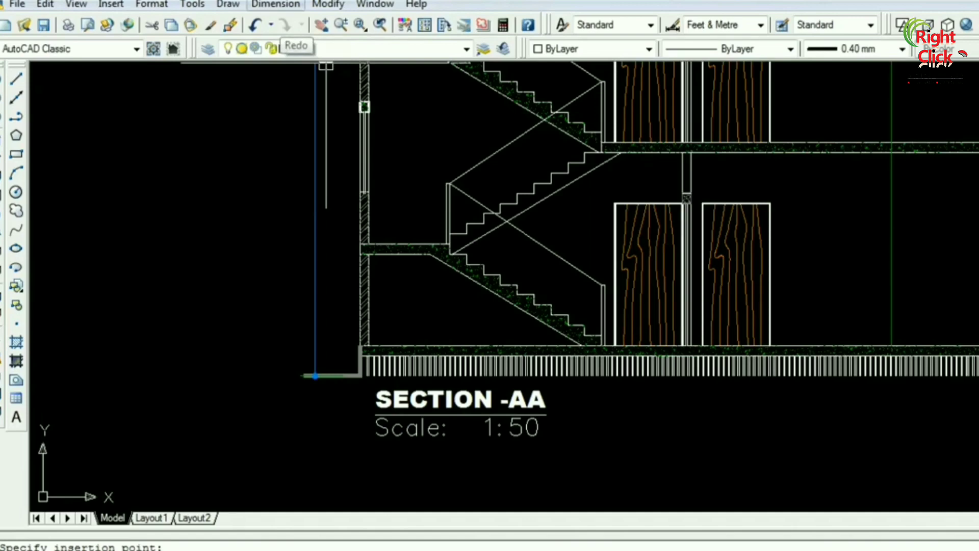
left_click(276, 4)
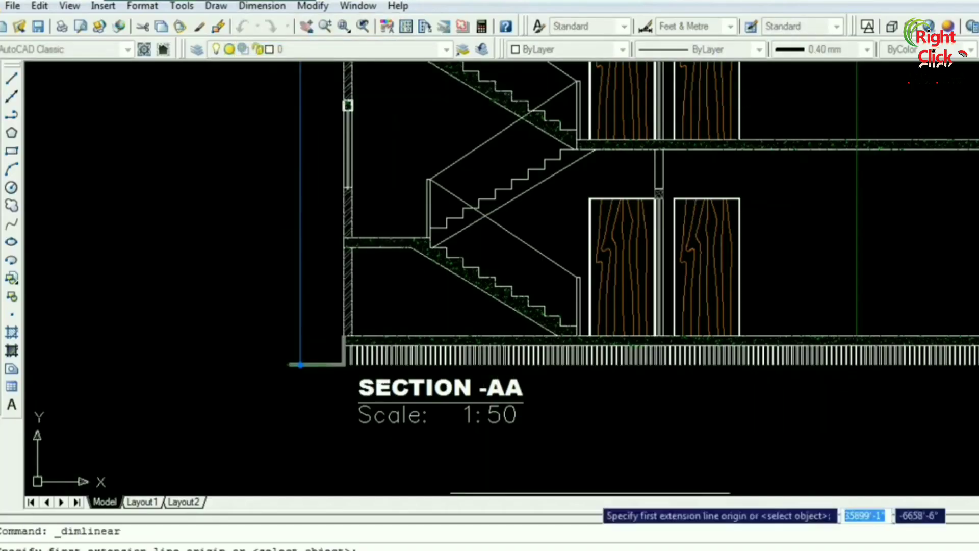
- Preview the door width between its jambs as 3'-4" [1.02m], then cancel without placing it
scroll(623, 360, "up", 5)
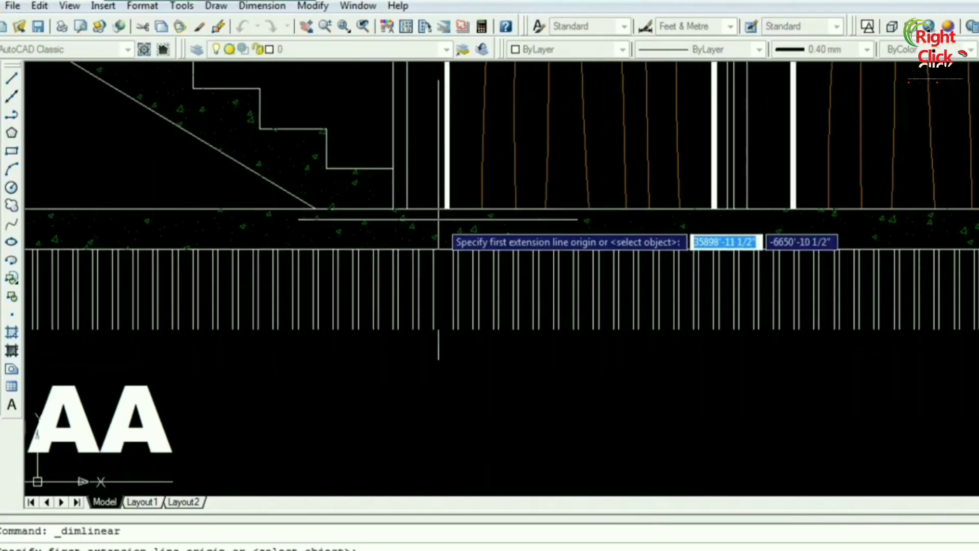
left_click(447, 208)
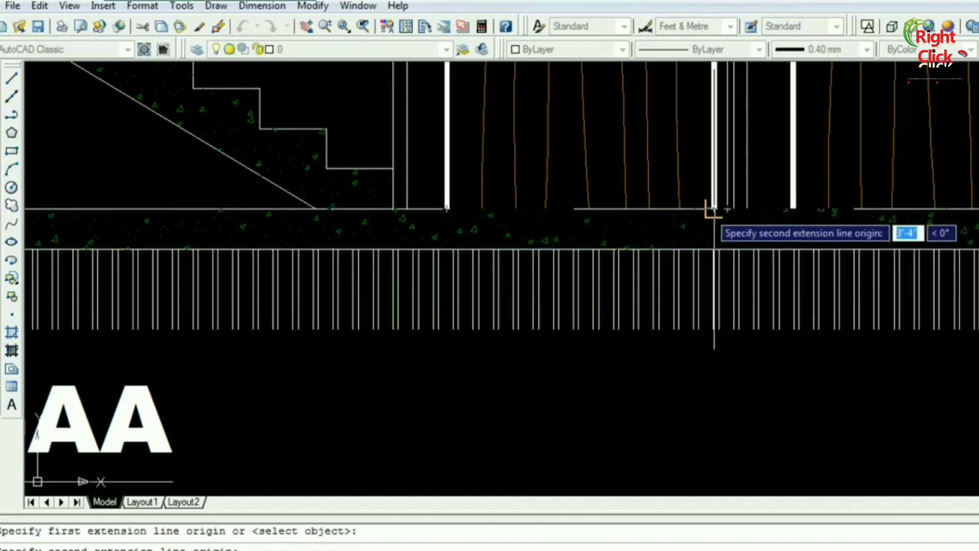
left_click(713, 208)
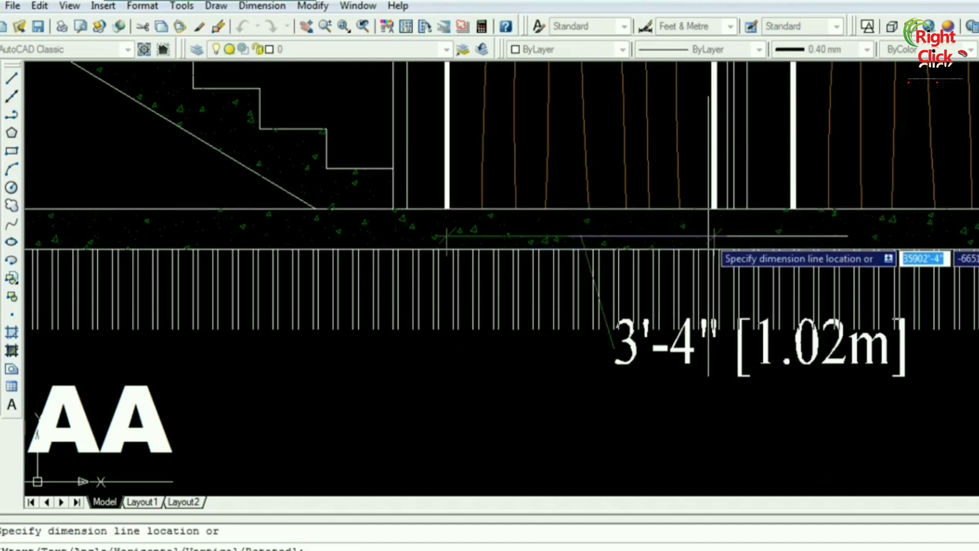
key("Escape")
scroll(708, 236, "down", 5)
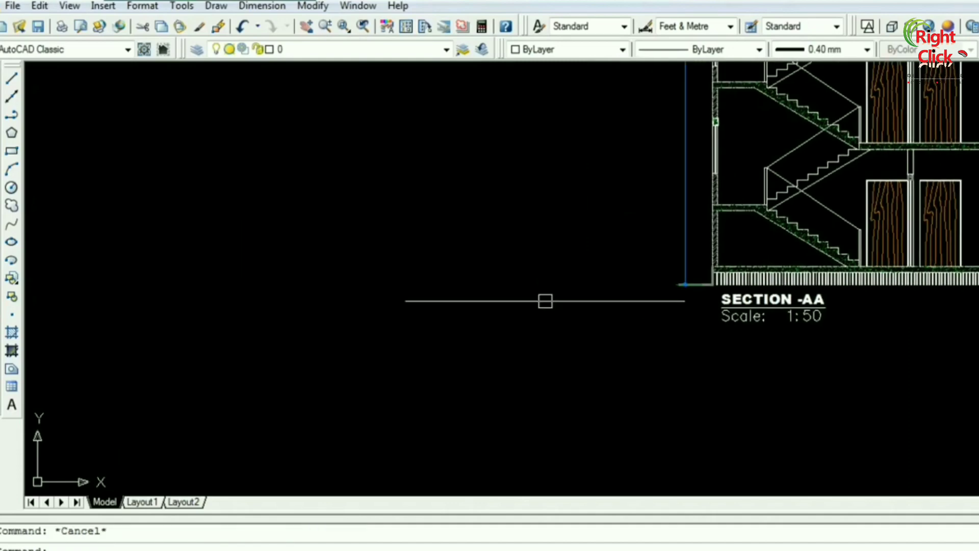
type("rec")
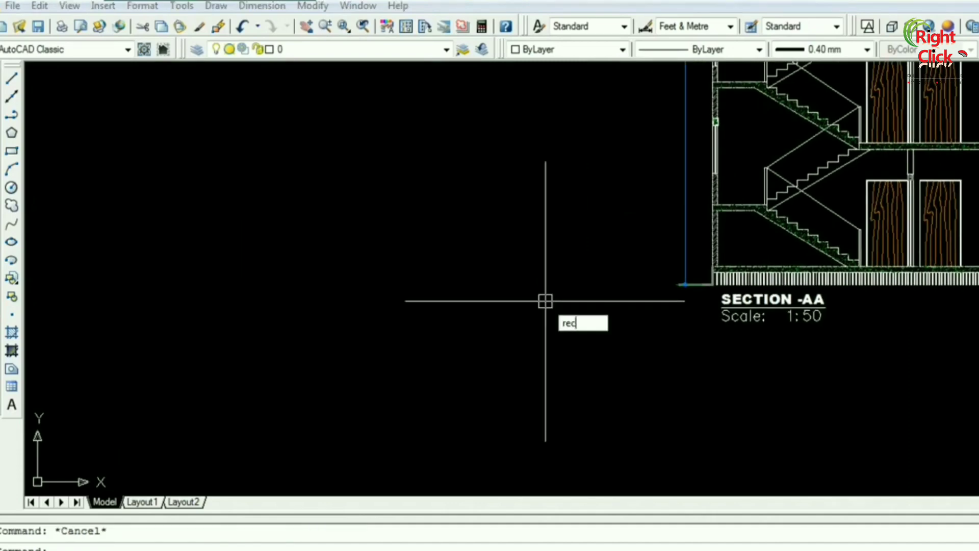
key("Return")
left_click(368, 199)
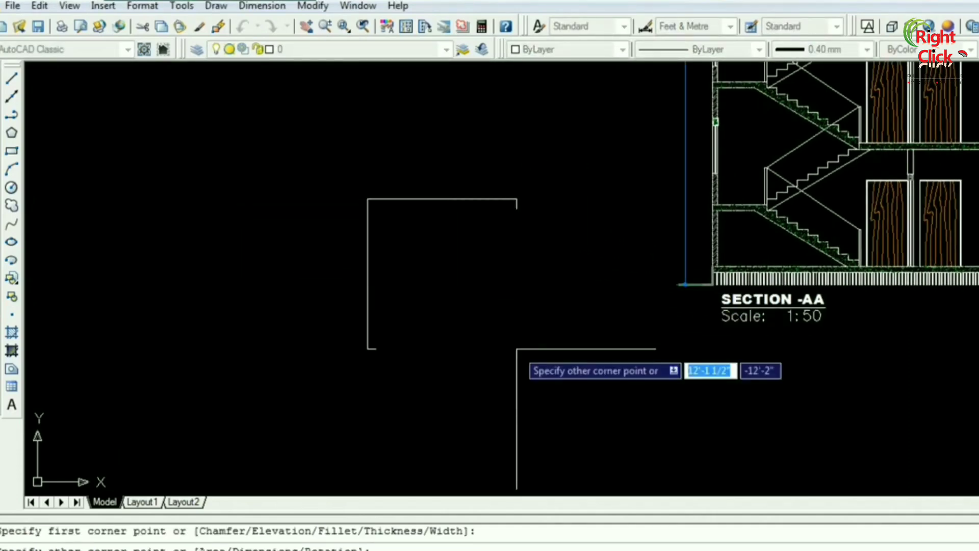
type("@40")
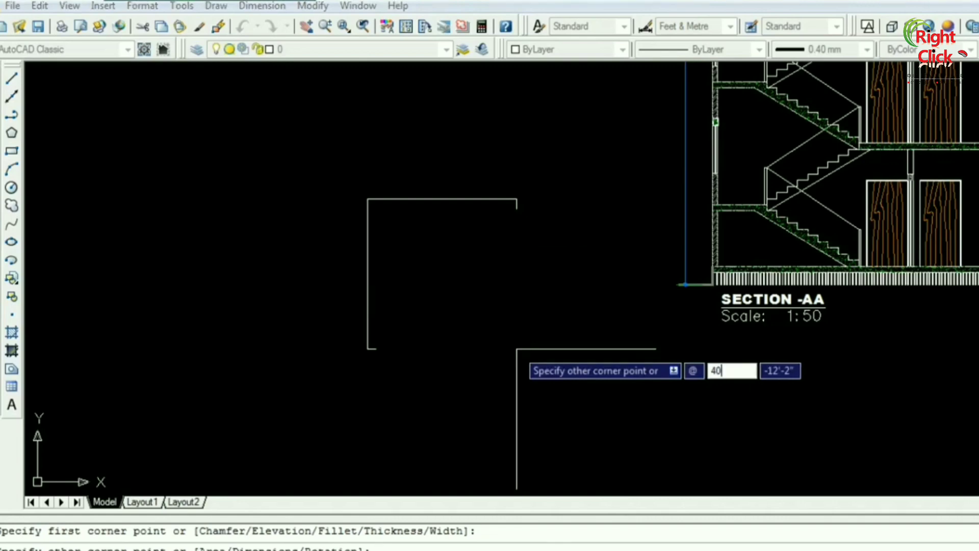
key("Tab")
type("7")
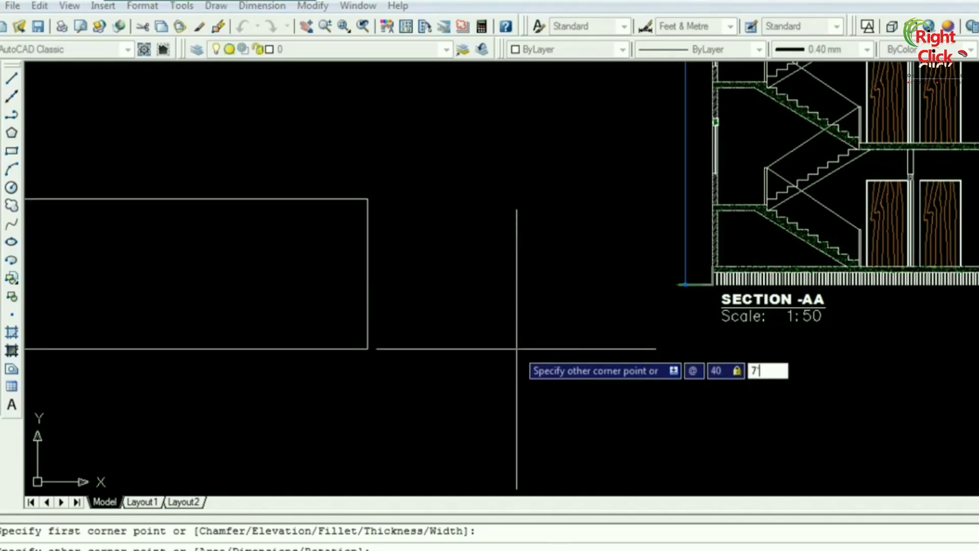
type("'")
key("Return")
mouse_move(470, 113)
middle_mouse_down()
mouse_move(541, 273)
mouse_move(596, 224)
middle_mouse_up()
scroll(541, 273, "up", 5)
key("Escape")
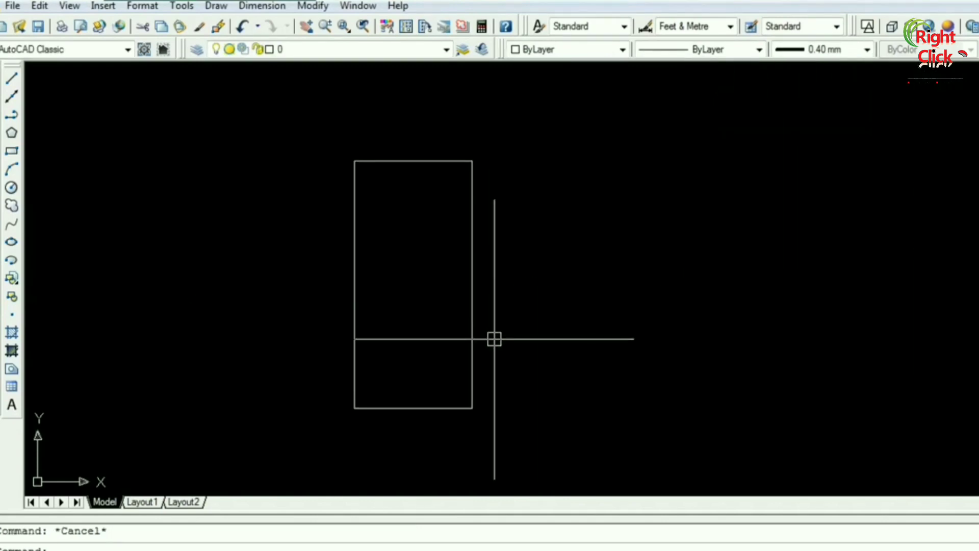
- Offset the rectangle 2 units inward to form an inner frame
type("o")
key("Return")
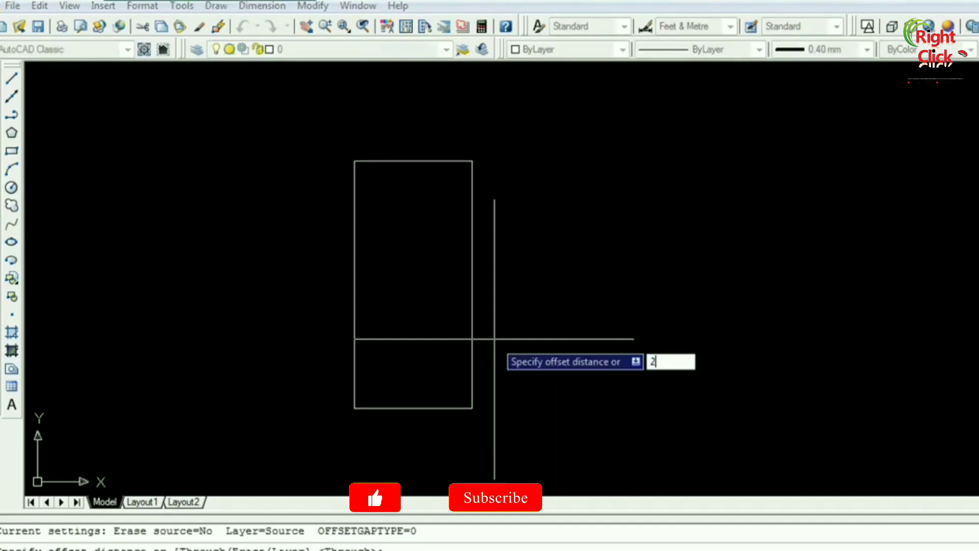
type("2")
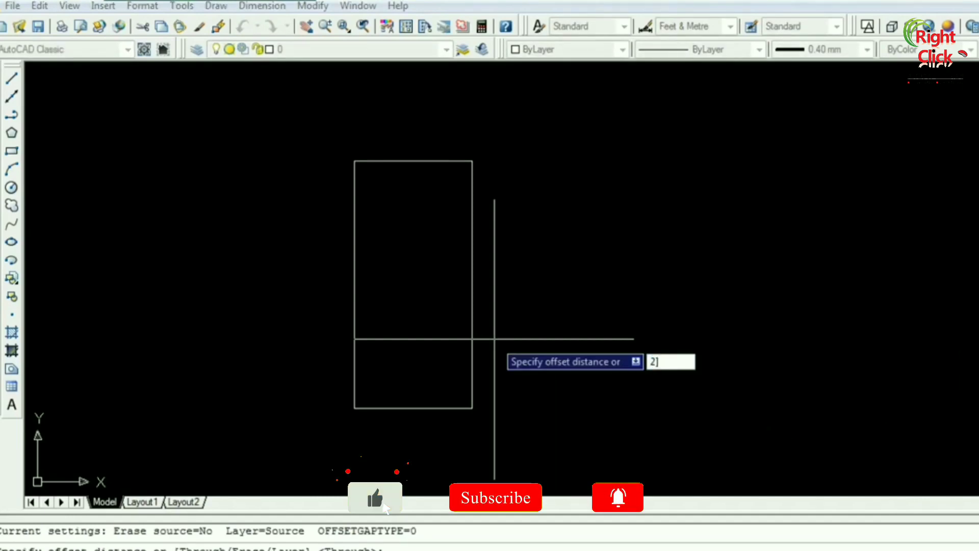
key("Return")
left_click(397, 161)
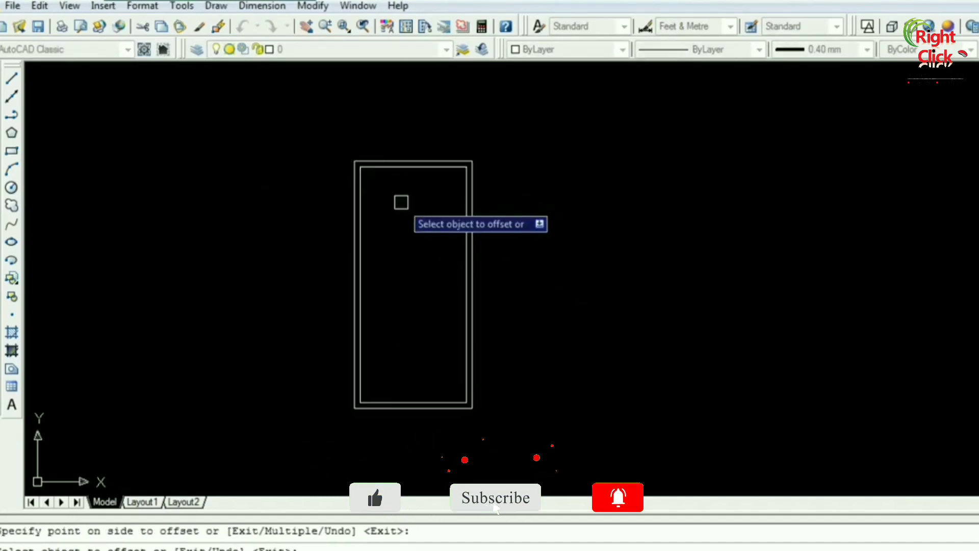
left_click(400, 201)
scroll(418, 239, "up", 2)
scroll(431, 258, "down", 3)
key("Escape")
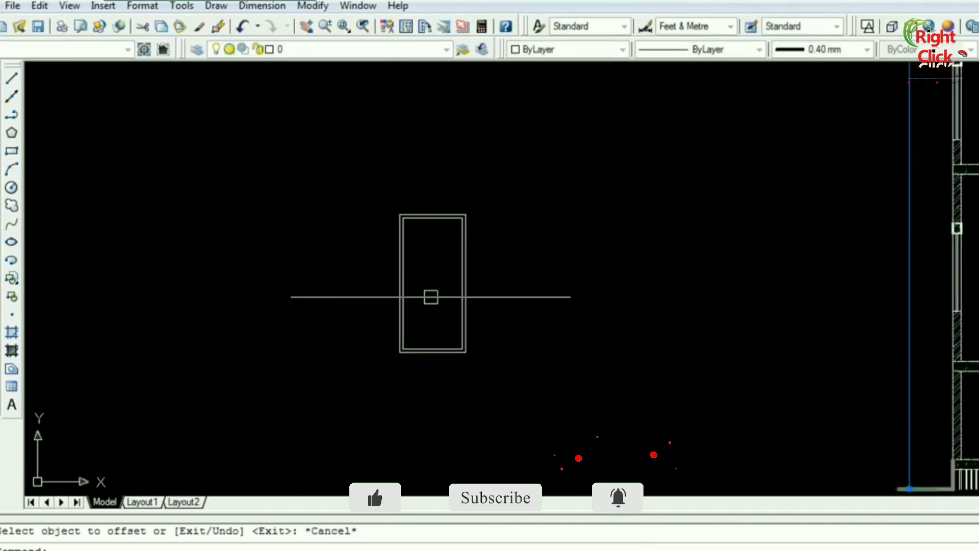
scroll(431, 295, "up", 1)
- Draw crossing horizontal and vertical mid-lines into four panes, then window-select the whole window
type("l")
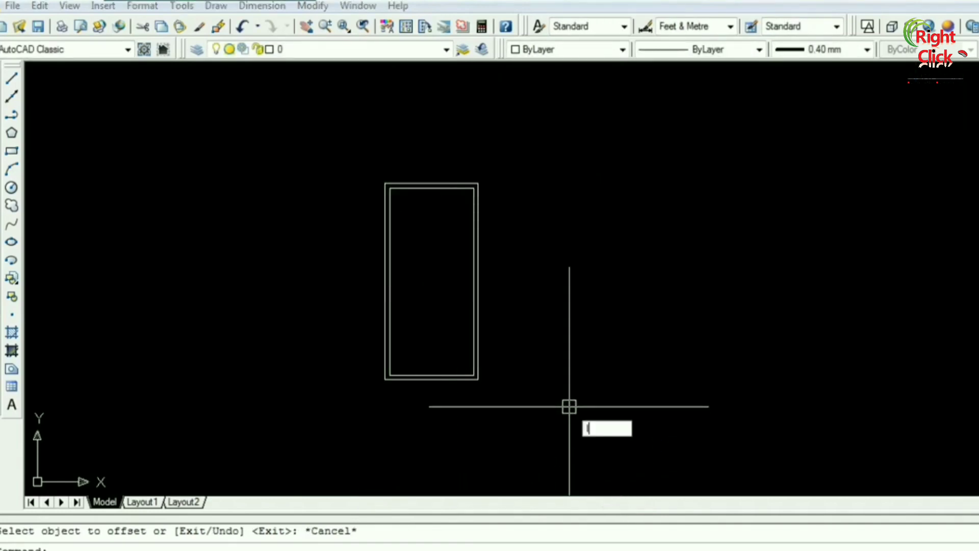
key("Return")
left_click(389, 281)
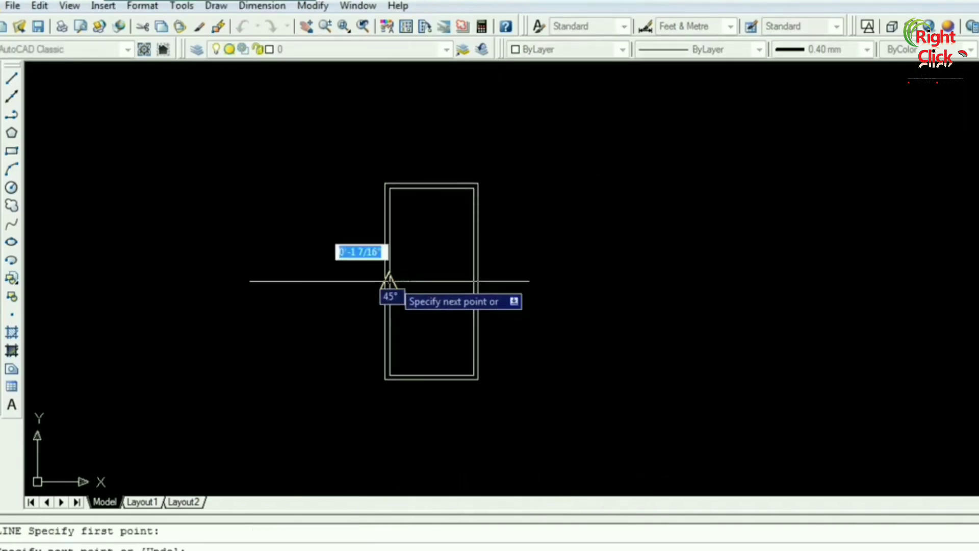
left_click(473, 281)
key("Return")
key("Return")
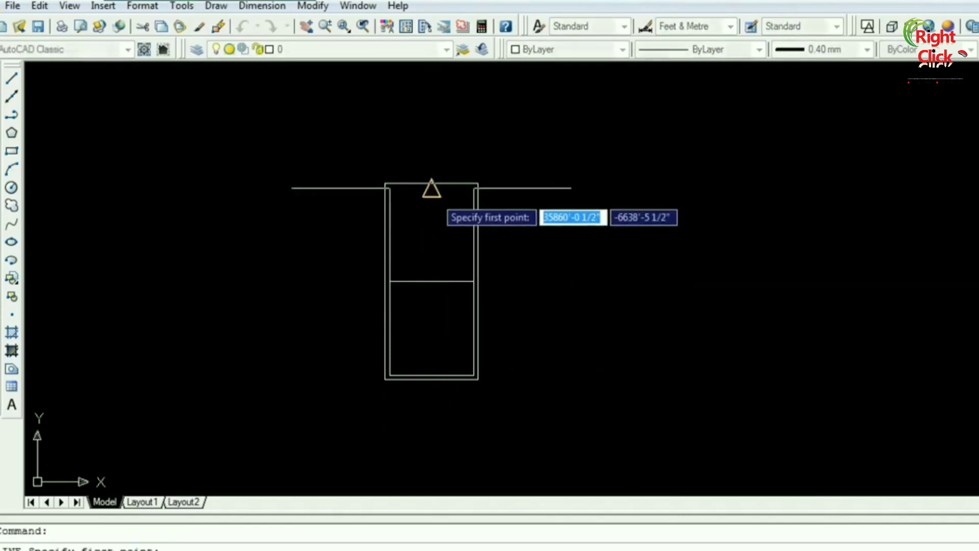
left_click(433, 185)
left_click(433, 376)
key("Return")
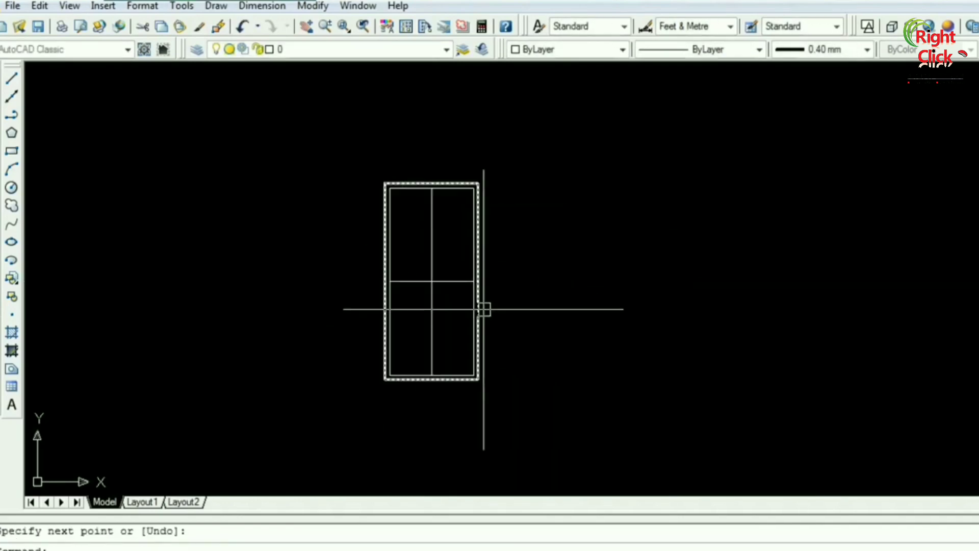
scroll(483, 306, "down", 3)
scroll(409, 330, "up", 4)
middle_click_drag(570, 334, 438, 334)
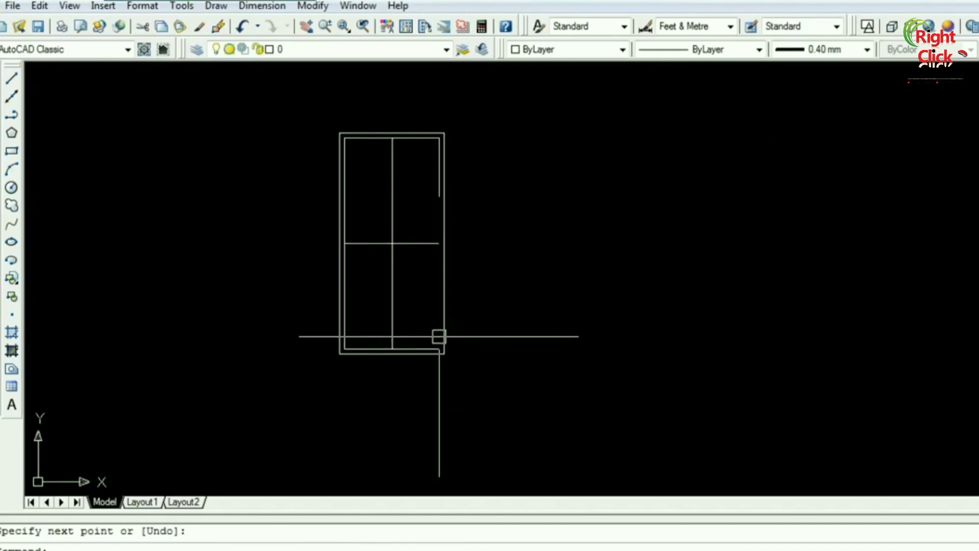
scroll(438, 334, "down", 3)
left_click(357, 164)
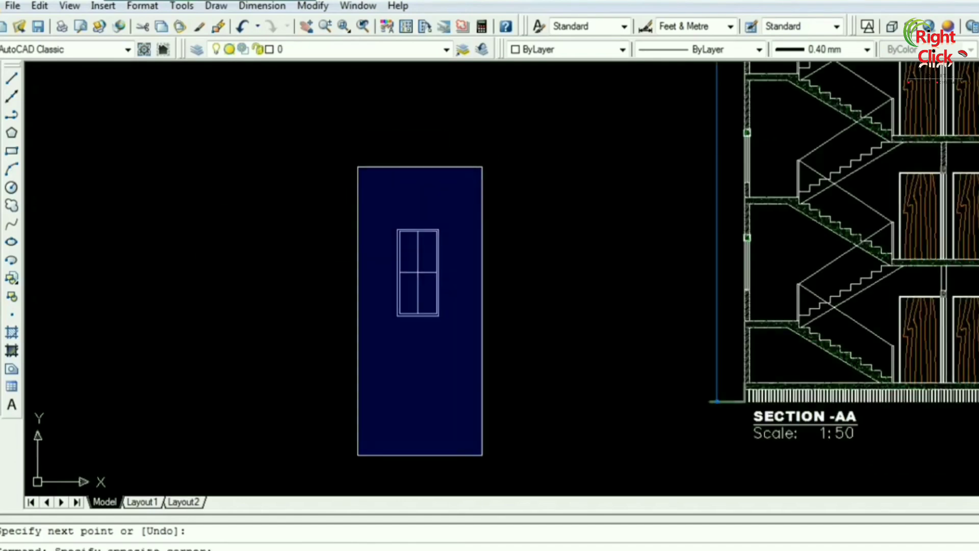
left_click(482, 455)
- Copy the four-pane window and place the copy just to the right of the original
type("co")
key("Return")
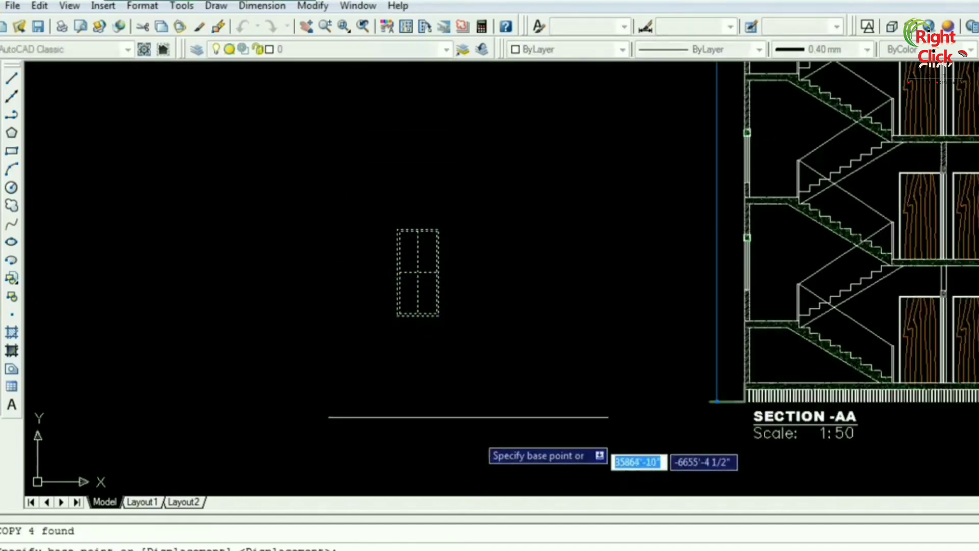
left_click(412, 383)
left_click(549, 376)
key("Escape")
scroll(565, 302, "up", 5)
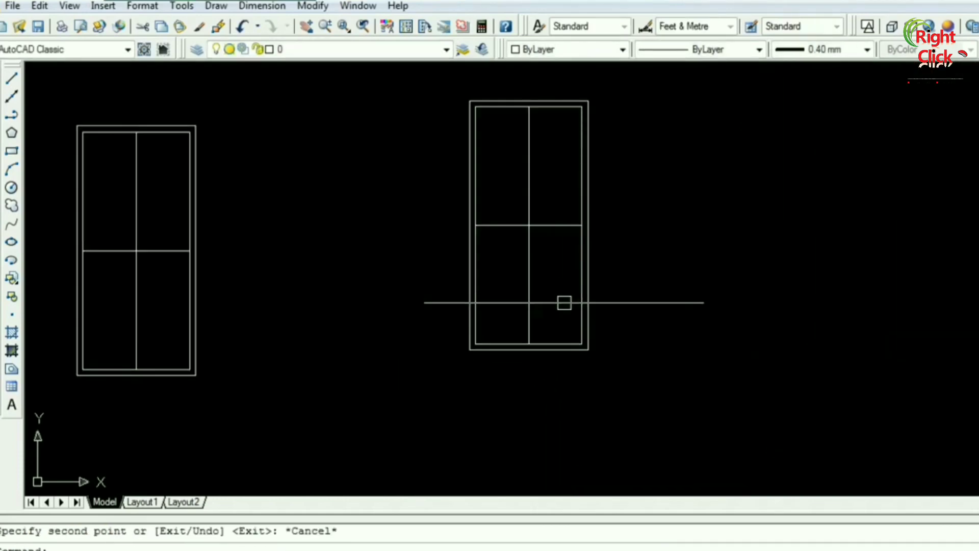
middle_click_drag(564, 302, 534, 319)
scroll(536, 325, "down", 2)
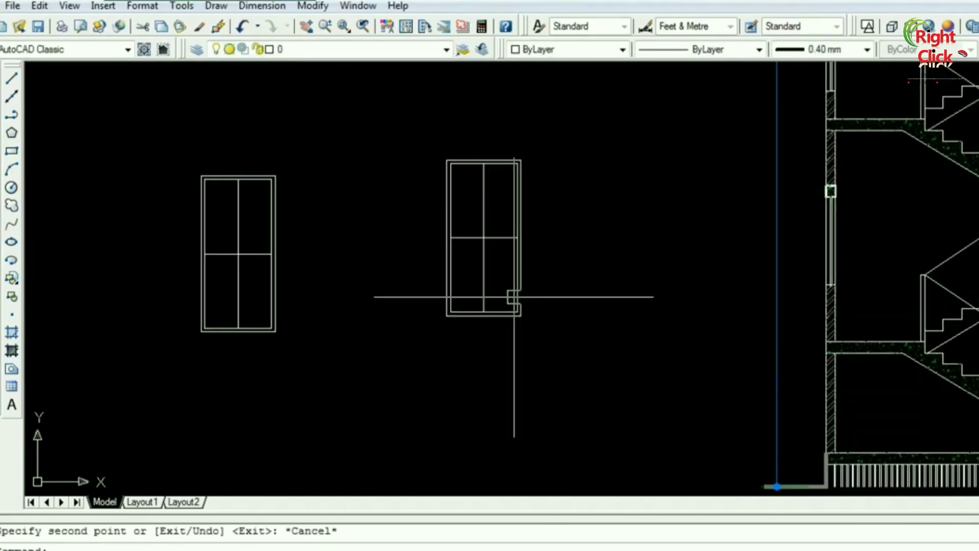
scroll(514, 297, "down", 5)
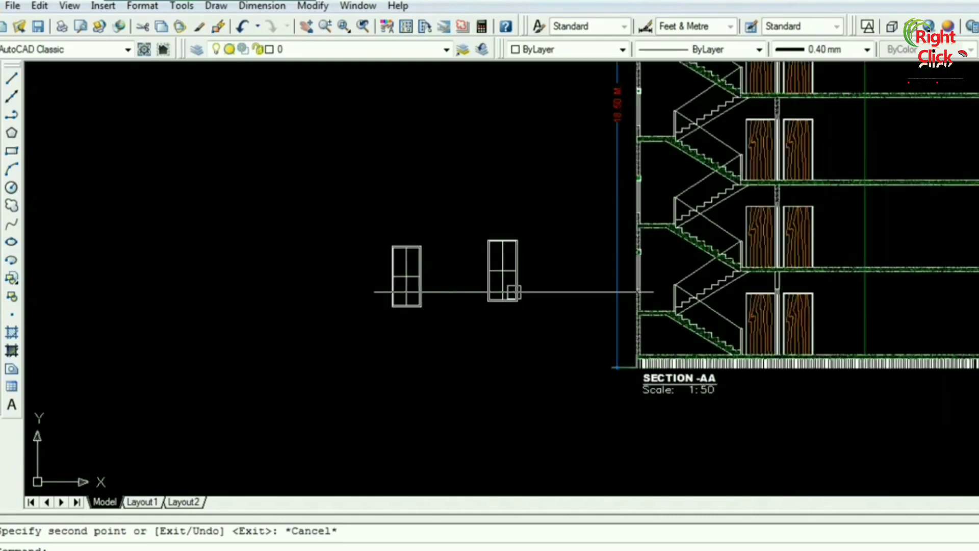
scroll(444, 306, "up", 1)
scroll(444, 319, "up", 2)
scroll(443, 324, "up", 4)
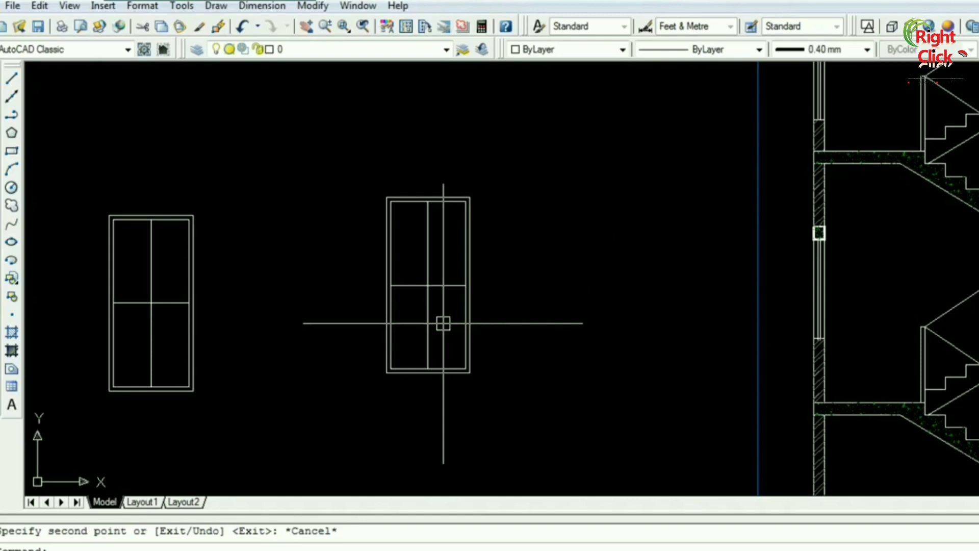
scroll(445, 317, "up", 2)
- Erase the copy's centre mullion and transom, then explode its inner rectangle
middle_click_drag(446, 312, 382, 303)
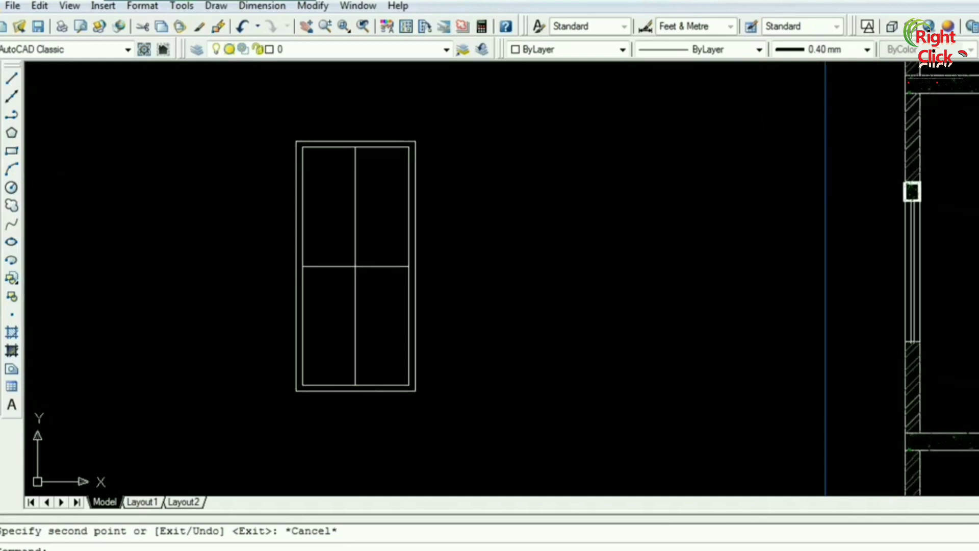
left_click(381, 236)
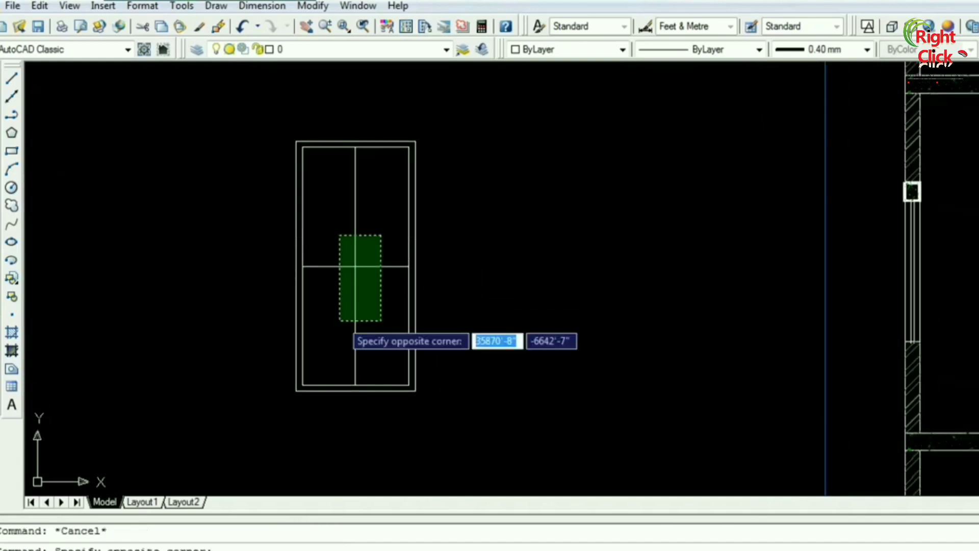
left_click(339, 321)
key("Delete")
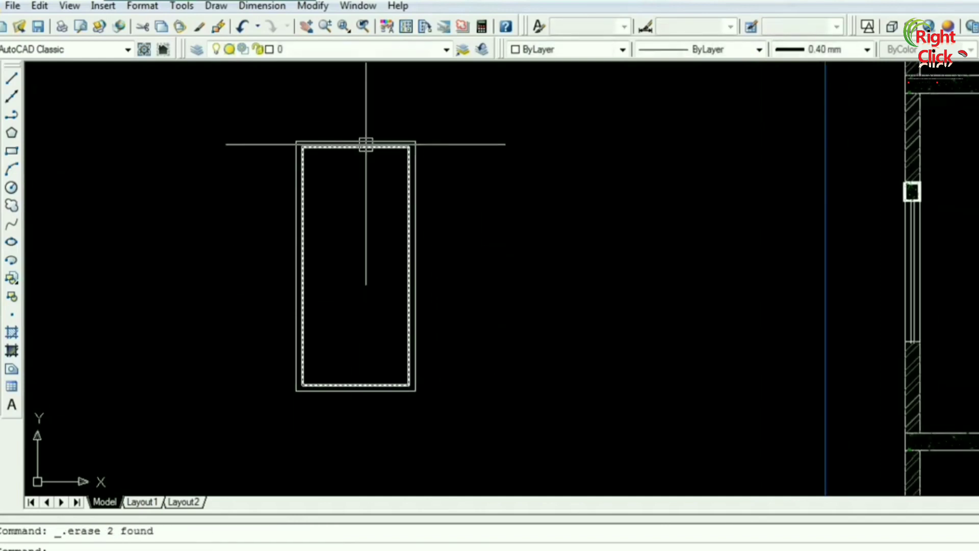
left_click(364, 145)
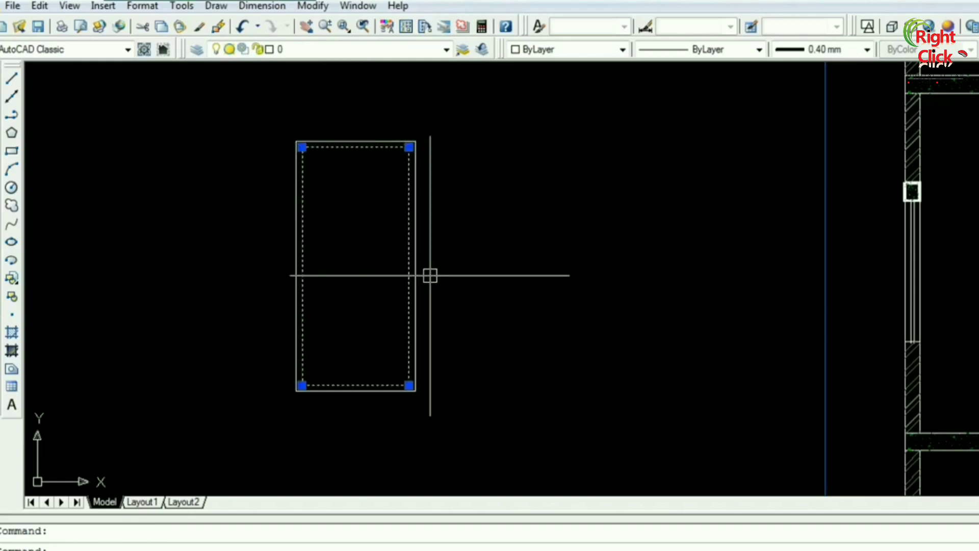
type("x")
key("Return")
key("Escape")
- Offset the inner top, bottom, left and right edges inward by 1' as rails and stiles
type("o")
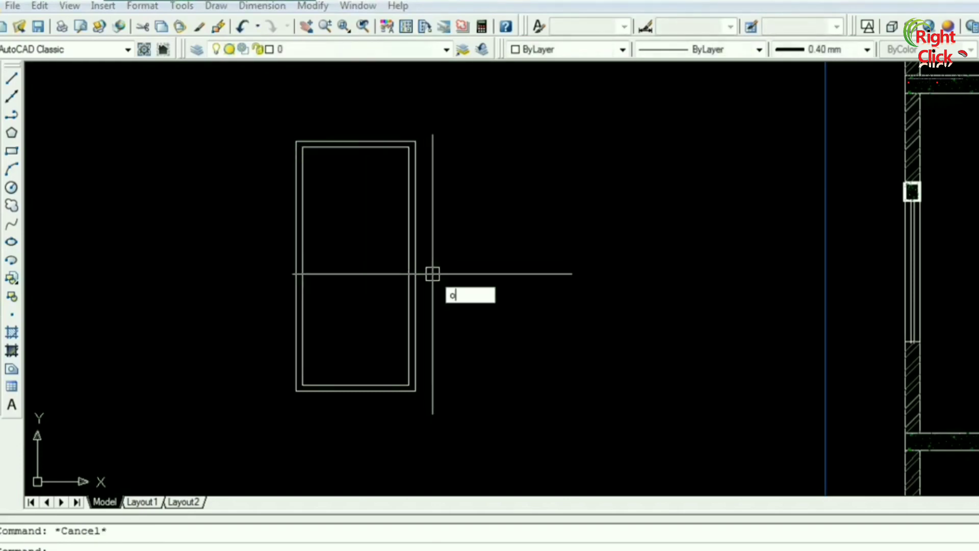
key("Return")
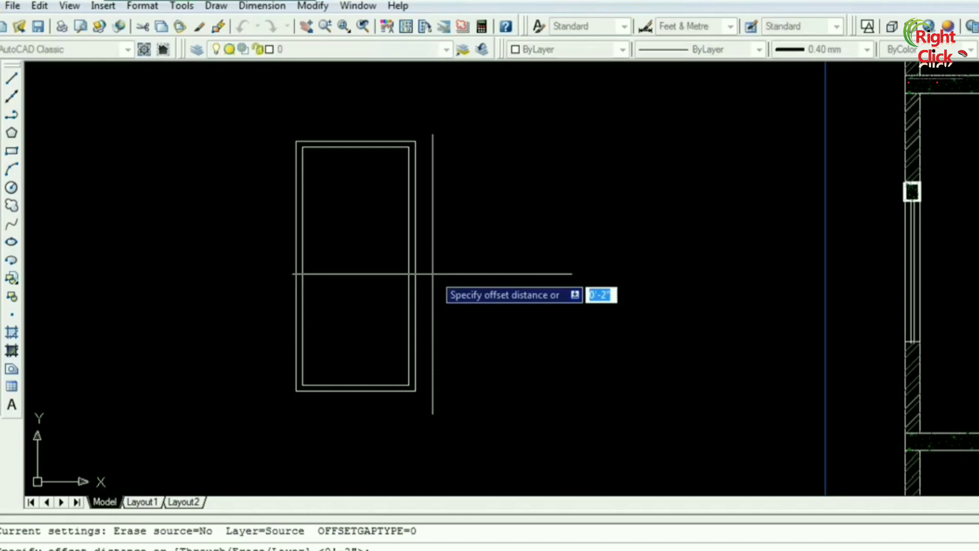
type("1")
key("Return")
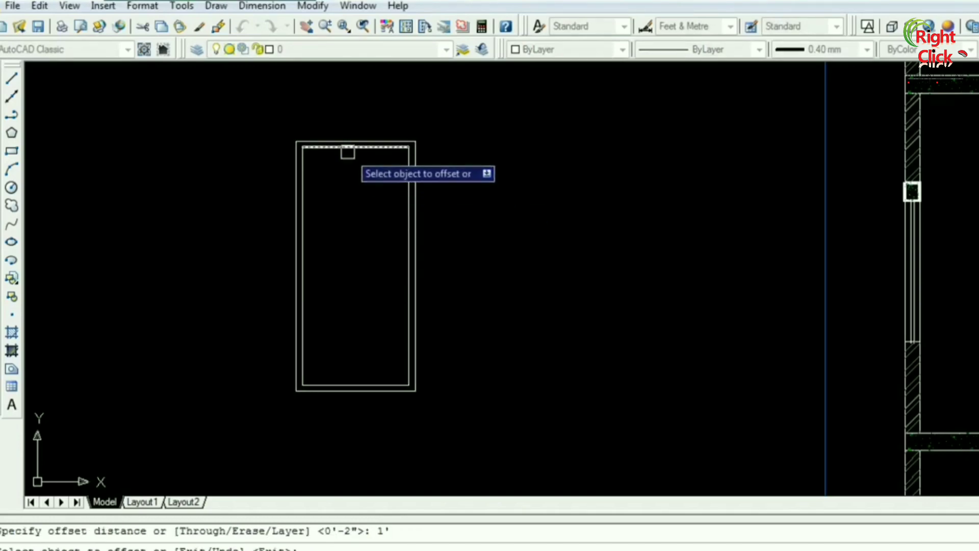
left_click(347, 147)
left_click(375, 371)
left_click(375, 332)
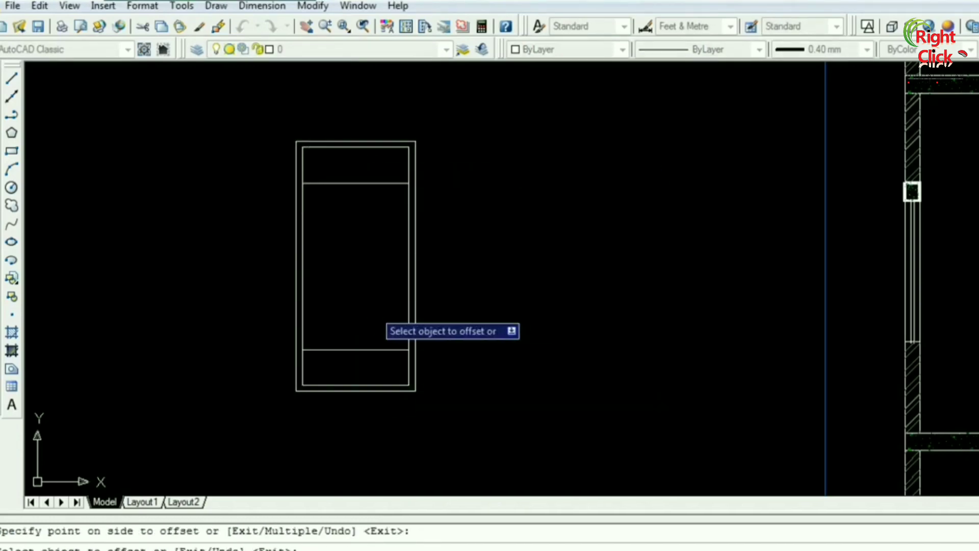
left_click(306, 293)
left_click(367, 301)
left_click(405, 289)
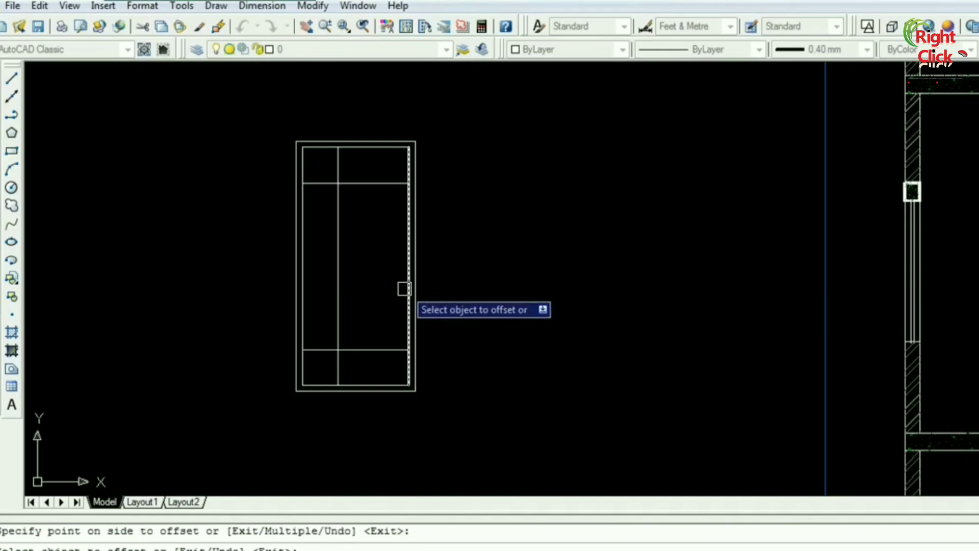
left_click(352, 301)
key("Escape")
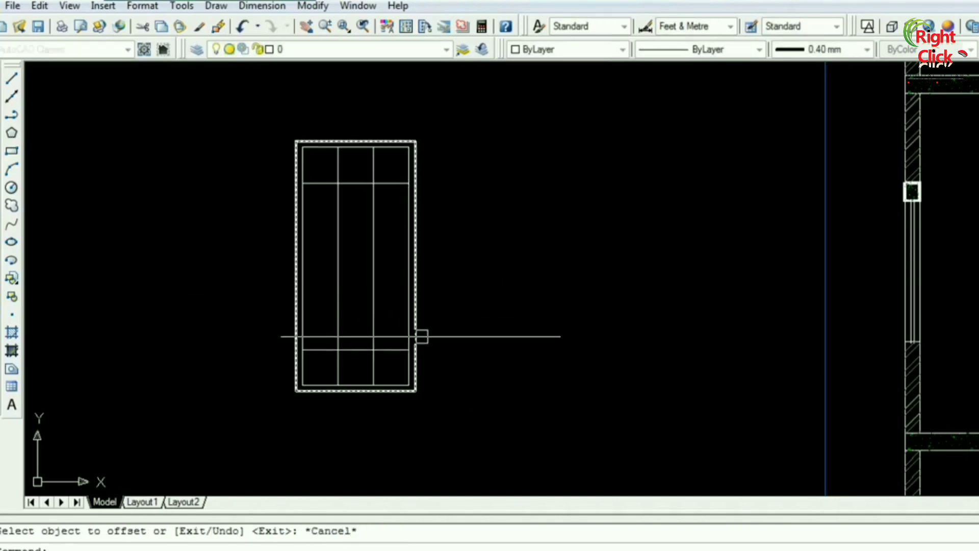
key("Escape")
- Try creating a boundary around the door's middle strip with BO, then cancel
type("bo")
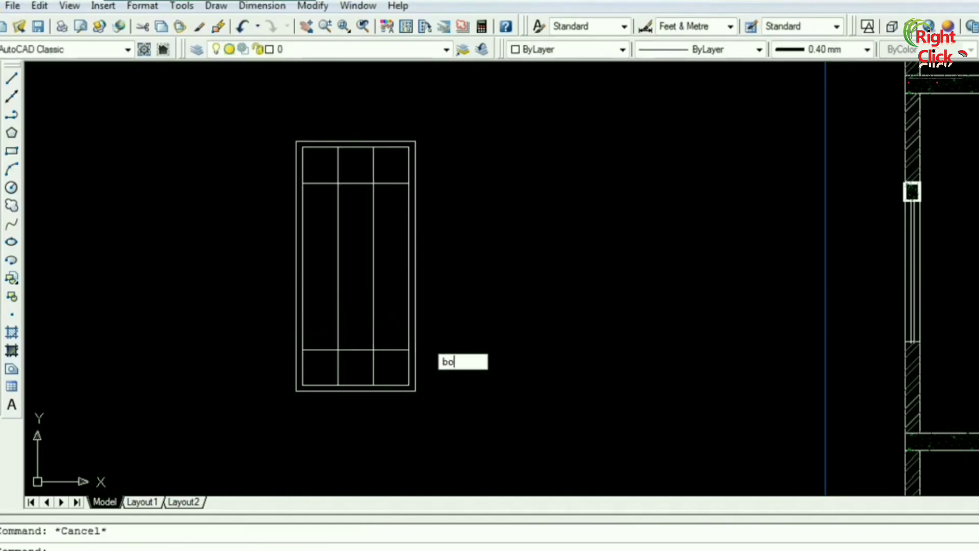
key("Return")
left_click(426, 68)
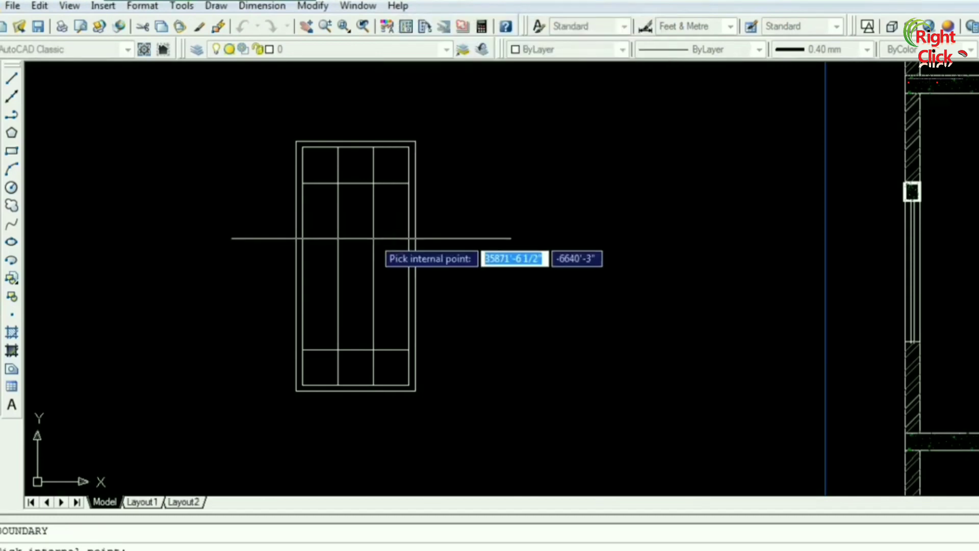
left_click(370, 247)
key("Return")
scroll(378, 163, "up", 2)
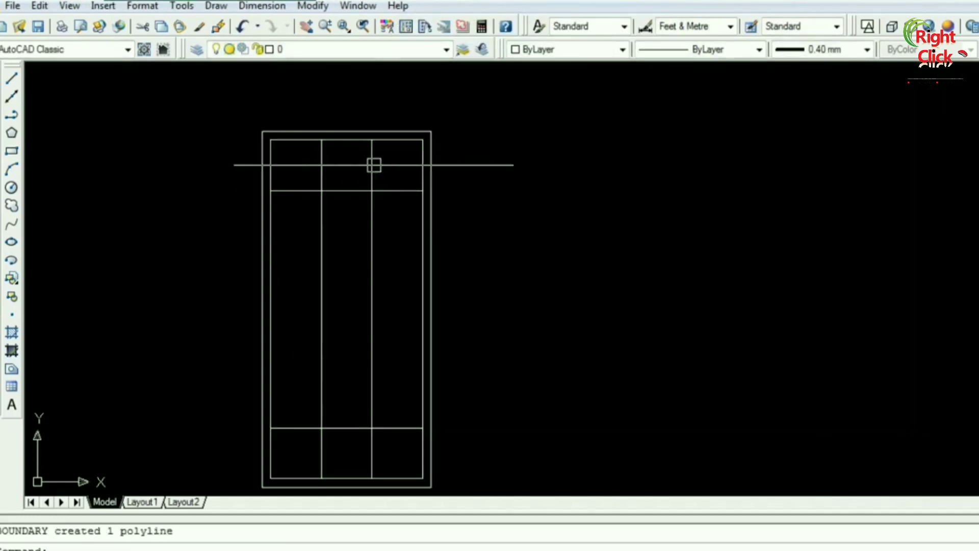
scroll(388, 158, "up", 2)
key("Escape")
- Erase the two vertical stile lines and a leftover line inside the plain door
left_click(394, 158)
left_click(271, 187)
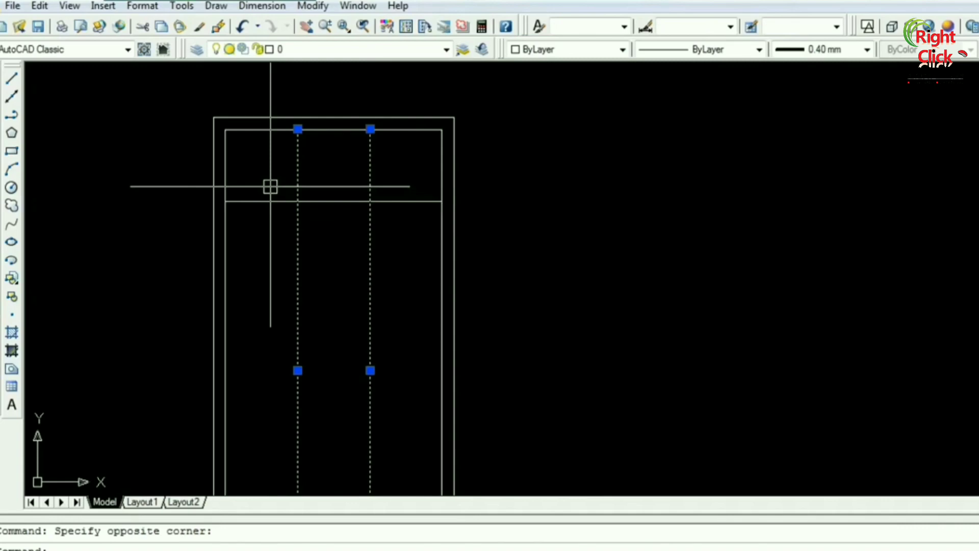
key("Delete")
left_click(277, 180)
left_click(246, 237)
key("Delete")
- Erase the stray horizontal line near the bottom of the door
scroll(326, 251, "down", 5)
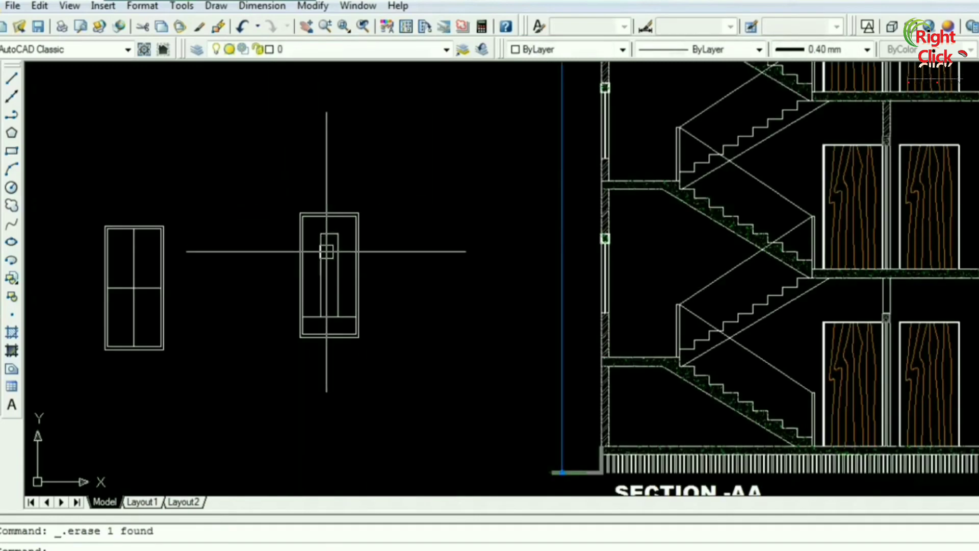
scroll(327, 251, "down", 1)
scroll(359, 291, "up", 6)
scroll(360, 305, "down", 6)
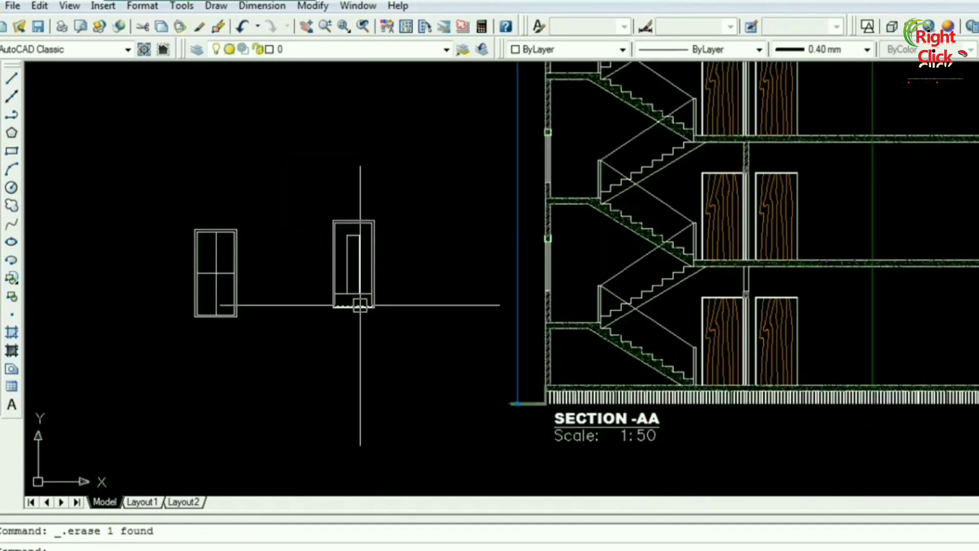
scroll(360, 305, "up", 6)
left_click(259, 232)
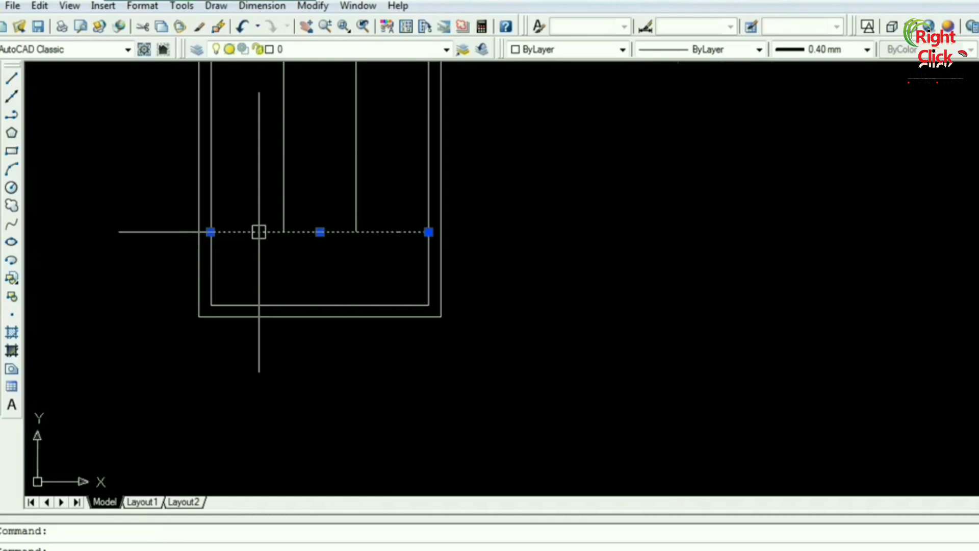
key("Delete")
scroll(259, 232, "down", 6)
scroll(291, 289, "up", 5)
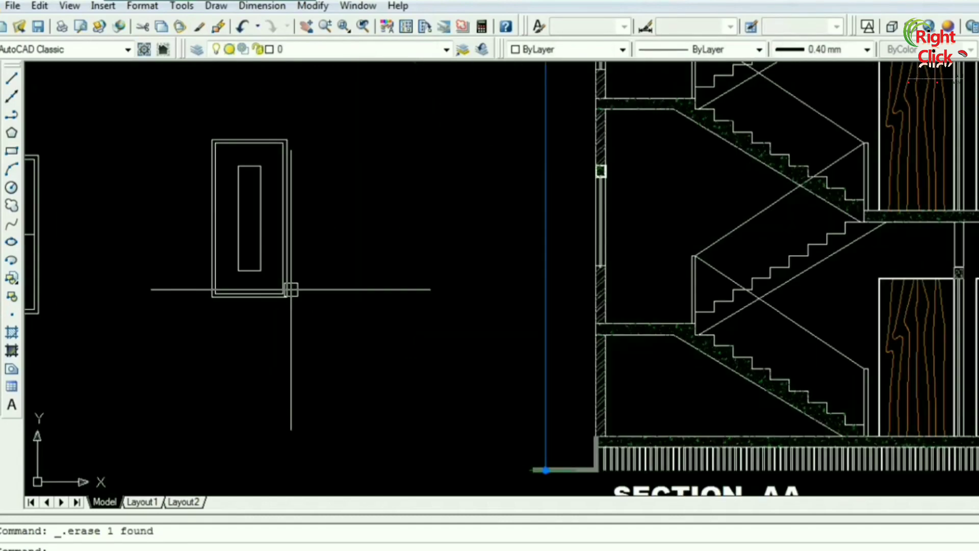
scroll(290, 289, "down", 5)
- Window-select the whole plain door and start copying it from a base point
middle_click_drag(291, 278, 319, 254)
scroll(269, 243, "up", 4)
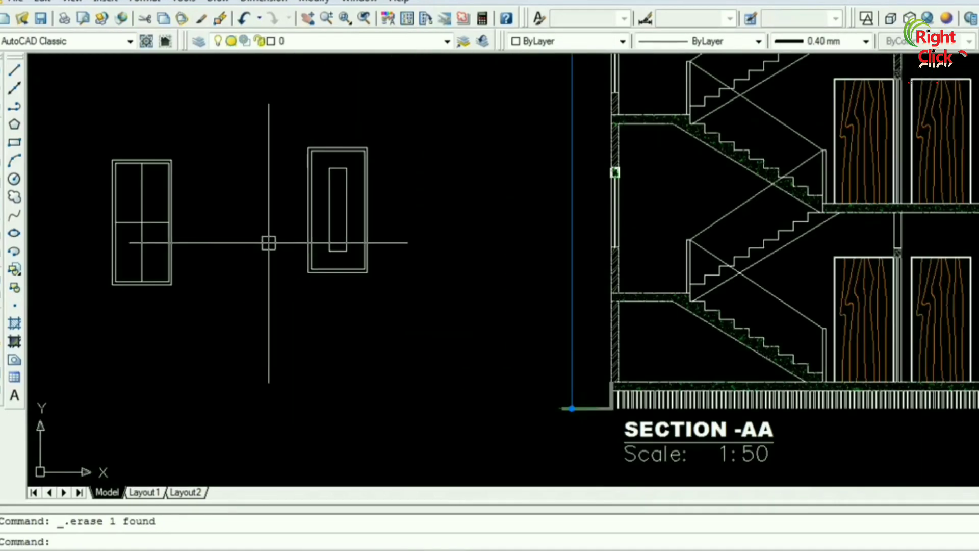
left_click(270, 99)
left_click(394, 372)
type("d")
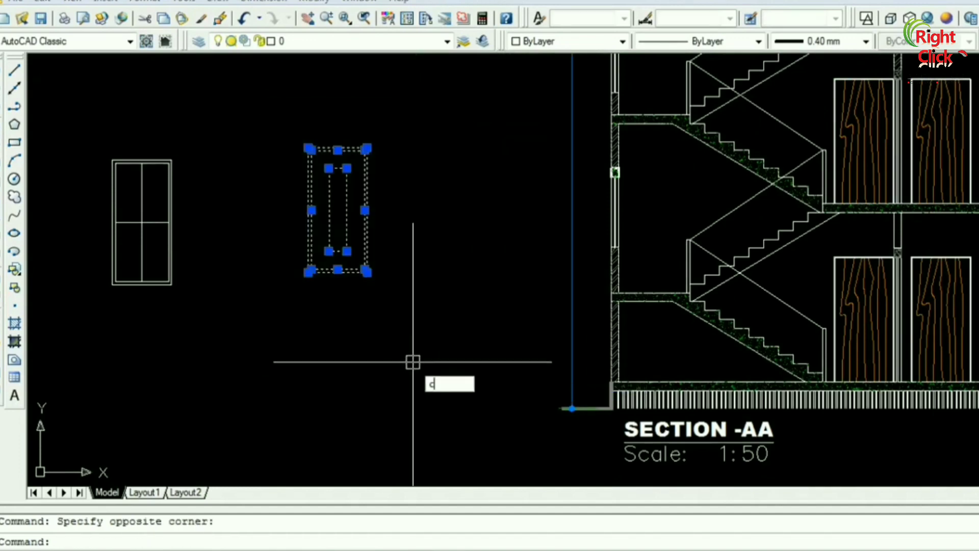
key("Return")
left_click(385, 329)
- Place the door copy above the others and bring it into view
scroll(390, 336, "down", 5)
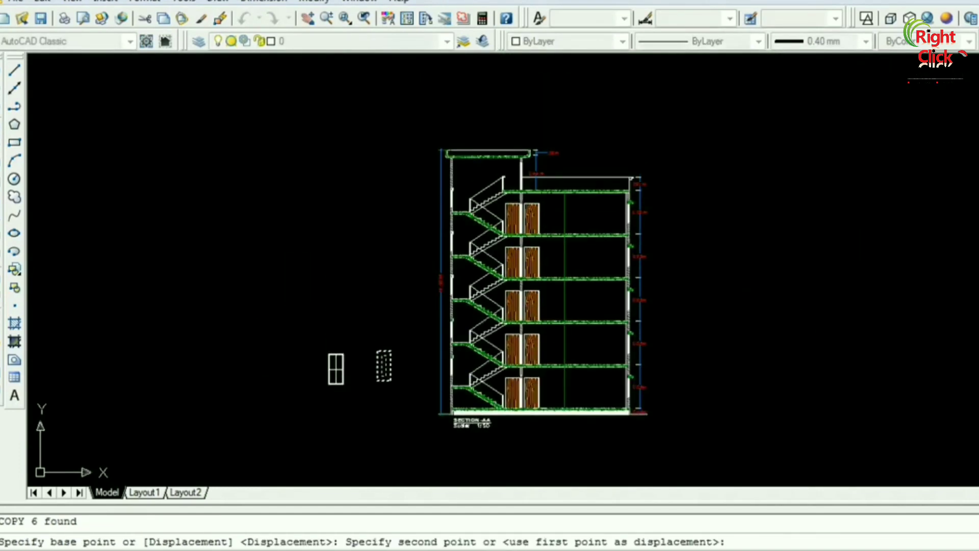
left_click(385, 322)
scroll(382, 306, "up", 3)
key("Escape")
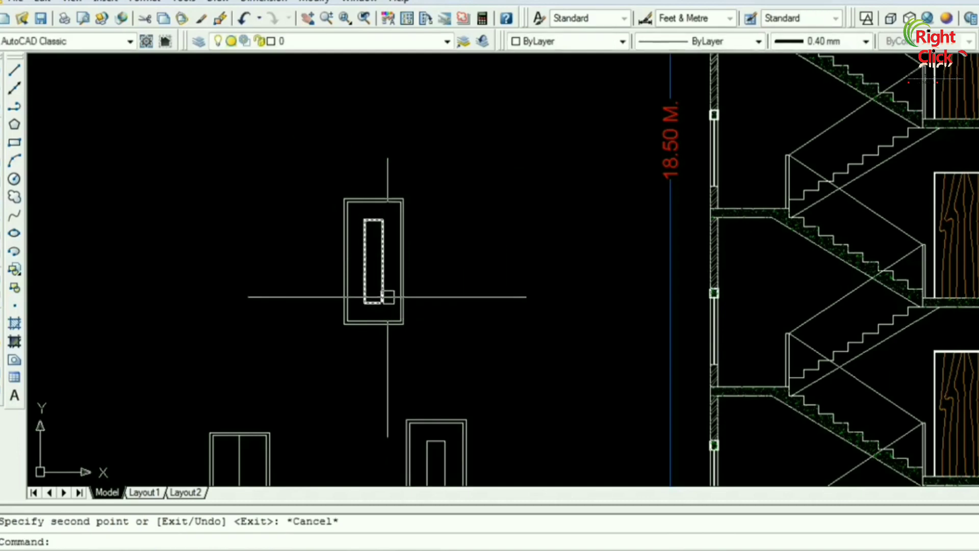
scroll(386, 298, "up", 3)
middle_click_drag(385, 298, 392, 329)
key("Escape")
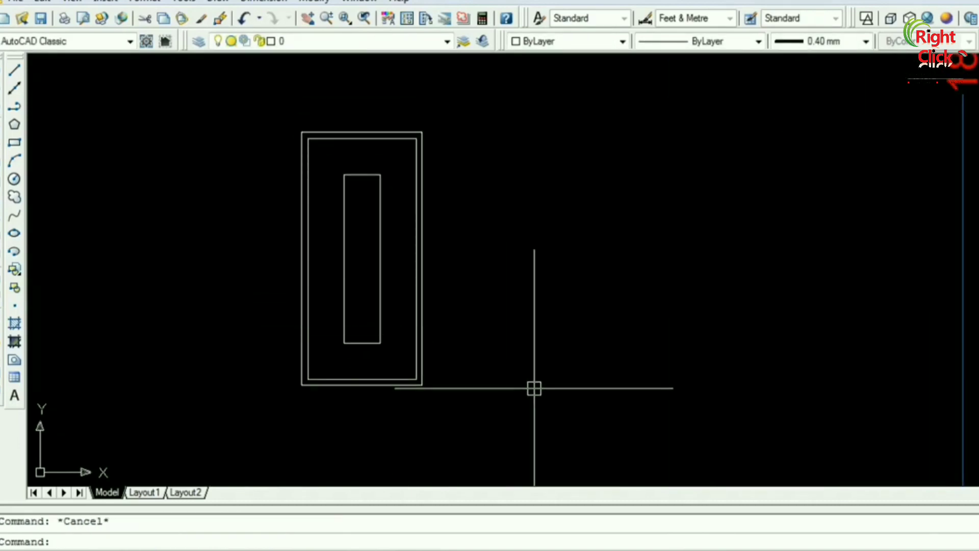
- Draw diagonals from the panel's top-right and top-left corners to the frame corners
type("l")
key("Return")
left_click(380, 174)
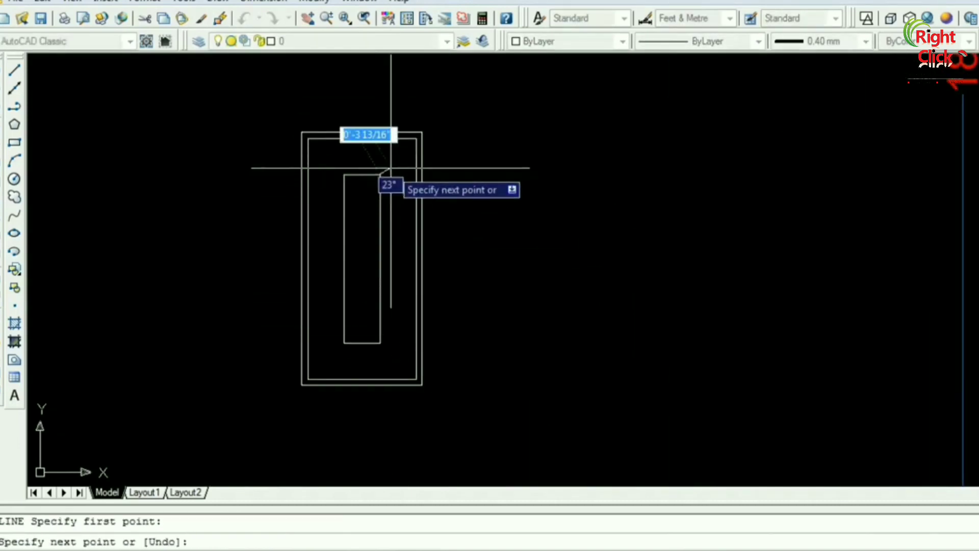
left_click(416, 138)
key("Return")
key("Return")
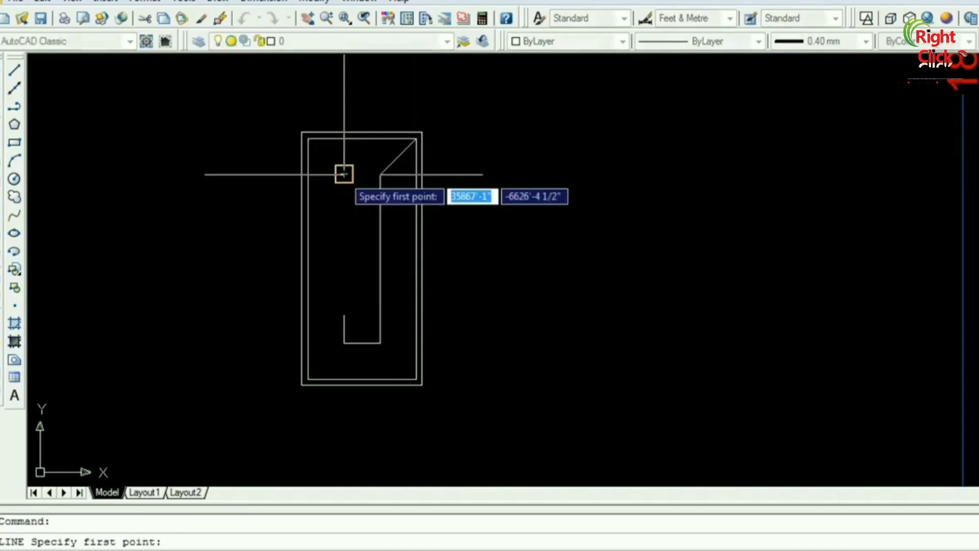
left_click(343, 175)
left_click(308, 139)
key("Return")
key("Return")
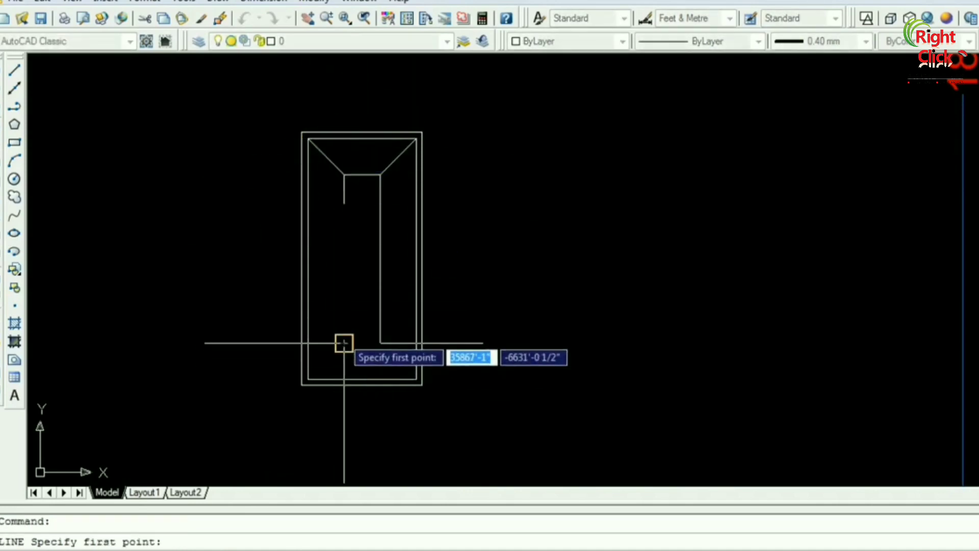
- Draw diagonals from the panel's bottom-left and bottom-right corners to the frame corners
left_click(344, 343)
left_click(308, 379)
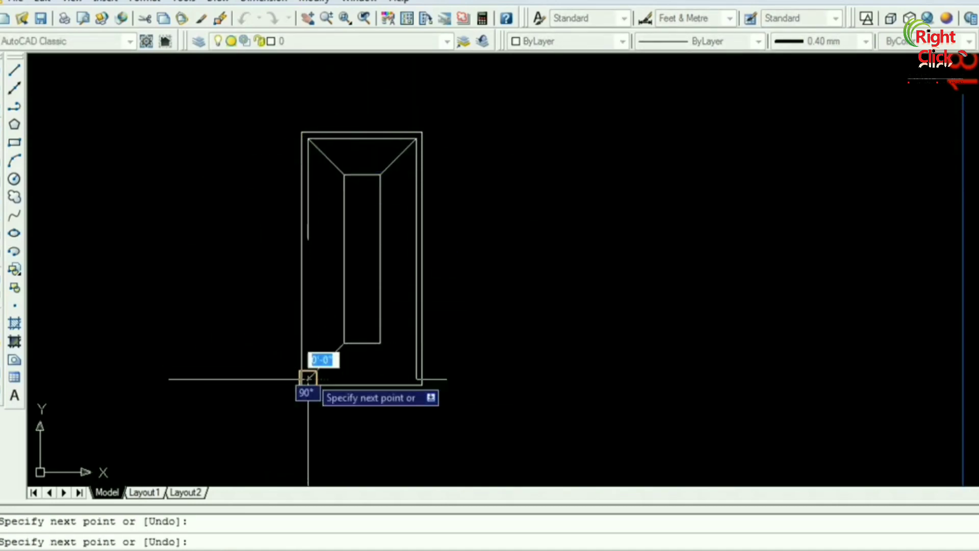
key("Return")
key("Return")
left_click(380, 343)
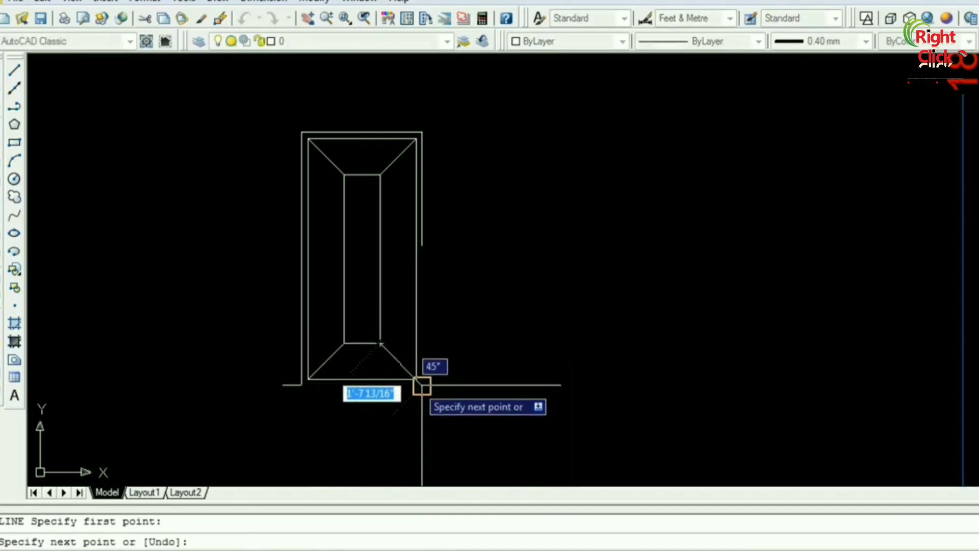
left_click(415, 378)
key("Escape")
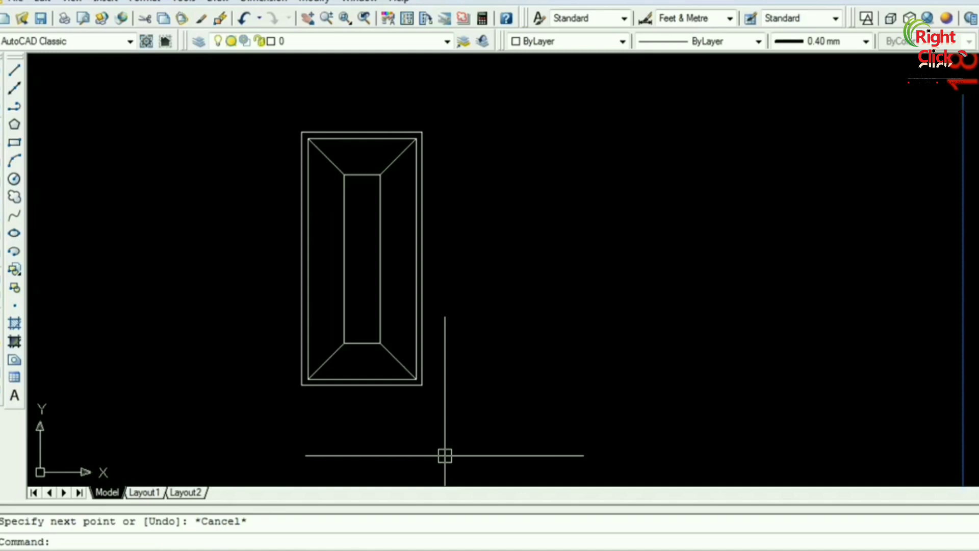
- Delete the left door's wood-grain hatch, then undo the deletion
scroll(474, 313, "down", 5)
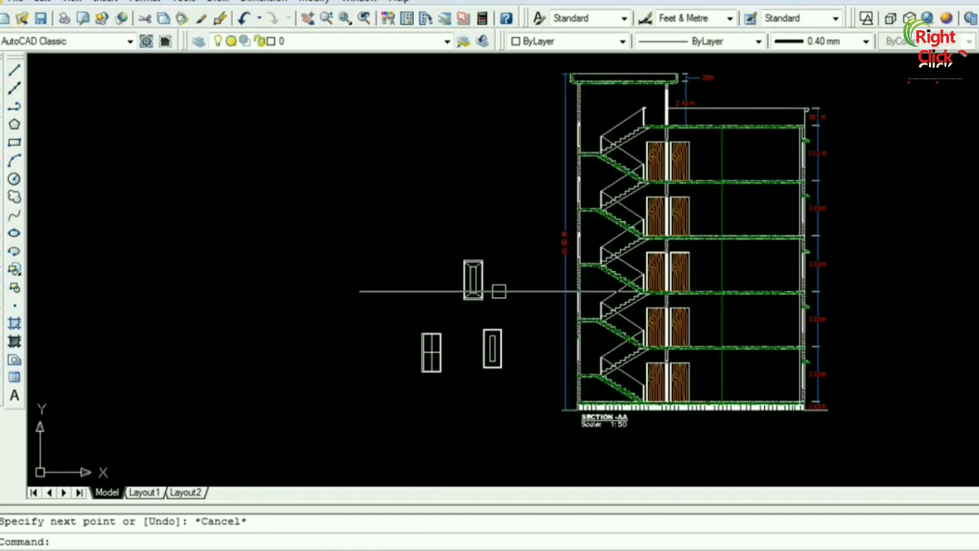
scroll(442, 305, "up", 5)
scroll(559, 217, "down", 4)
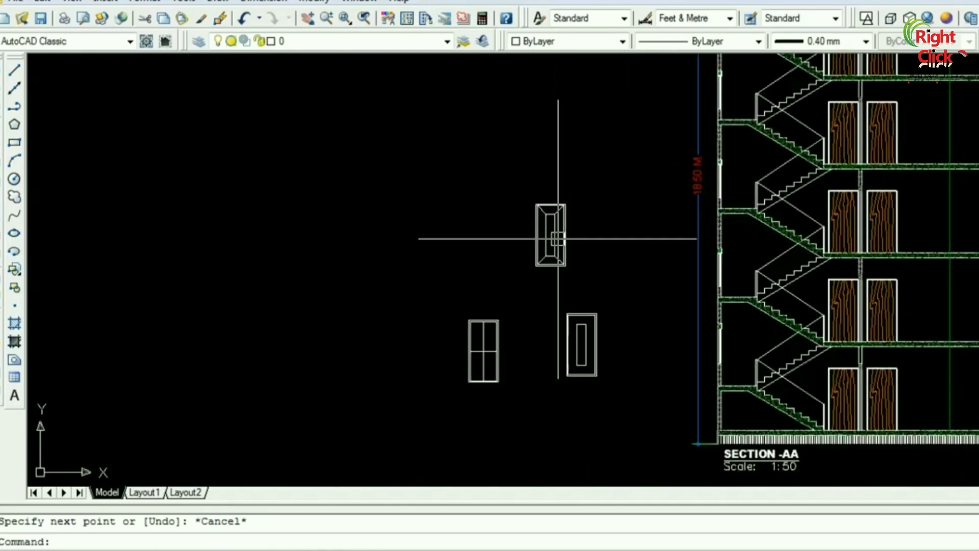
scroll(559, 217, "up", 1)
scroll(668, 326, "up", 1)
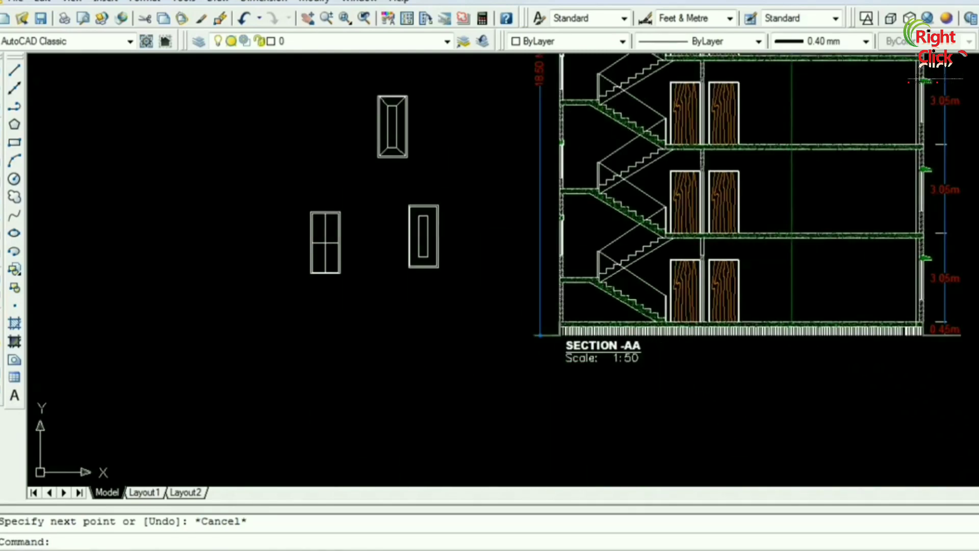
scroll(685, 292, "up", 2)
left_click(681, 276)
key("Delete")
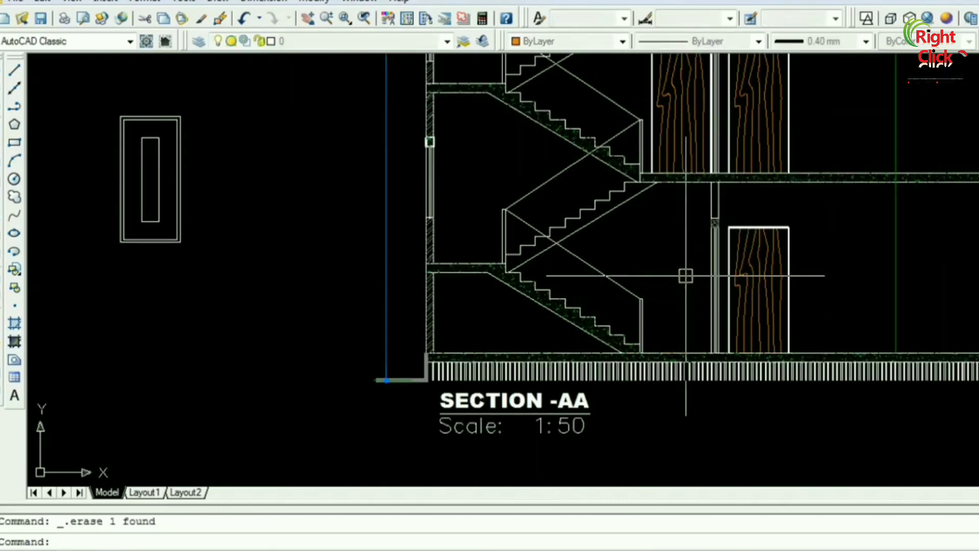
left_click(747, 263)
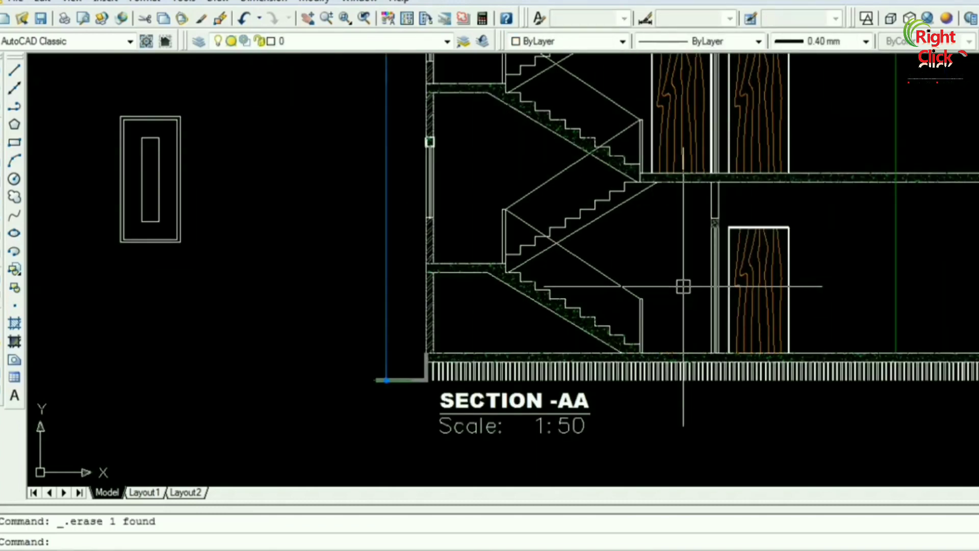
key("ctrl+z")
key("Escape")
scroll(676, 289, "up", 3)
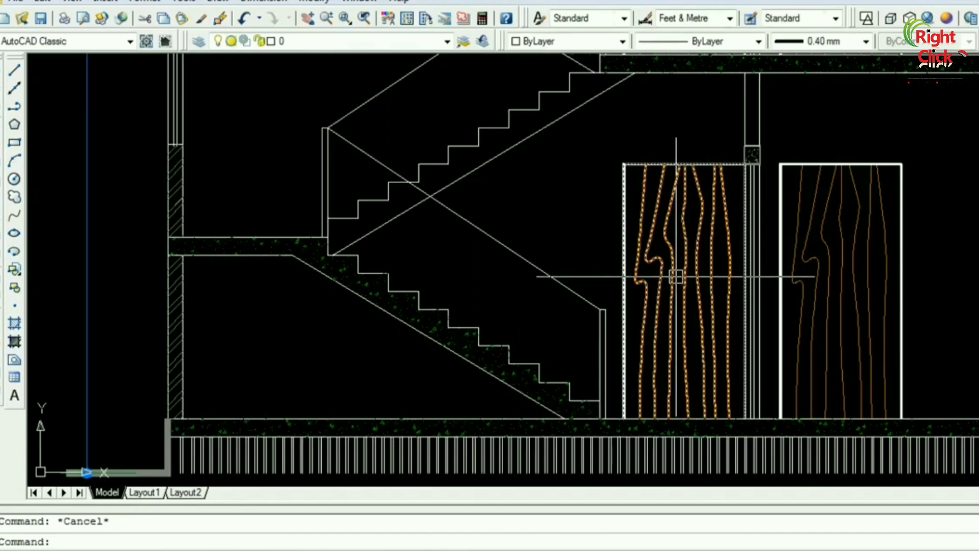
- Explode the left door's hatch and erase all its wavy grain lines
left_click(675, 290)
type("x")
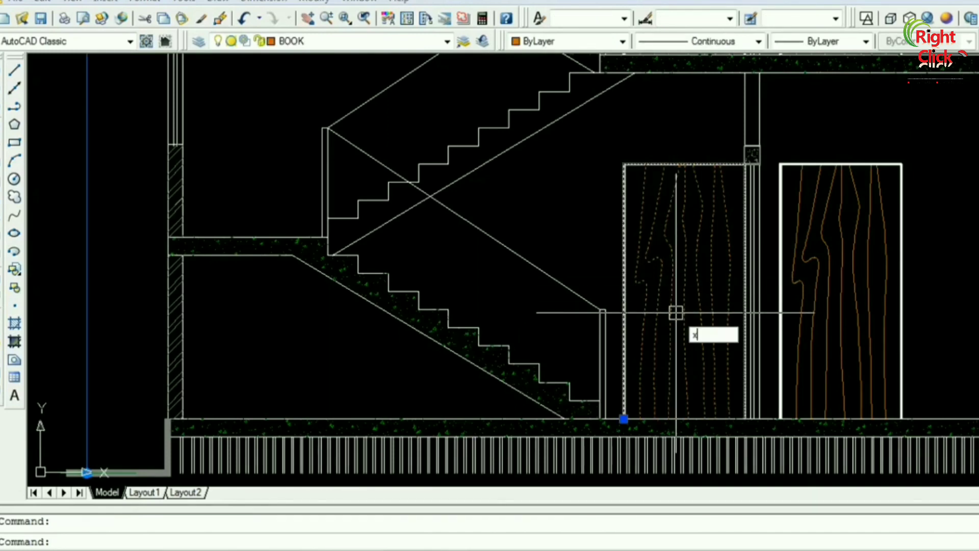
key("Return")
left_click(672, 291)
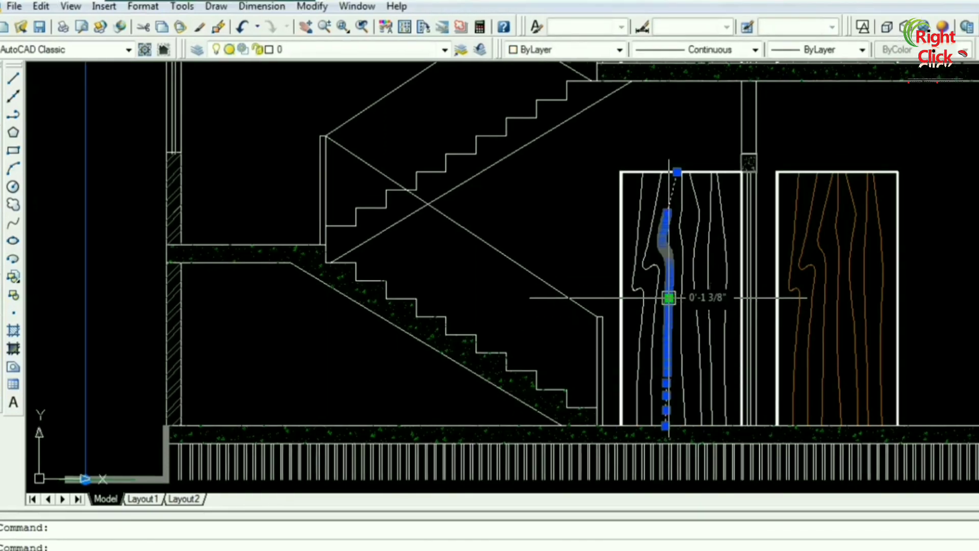
key("Delete")
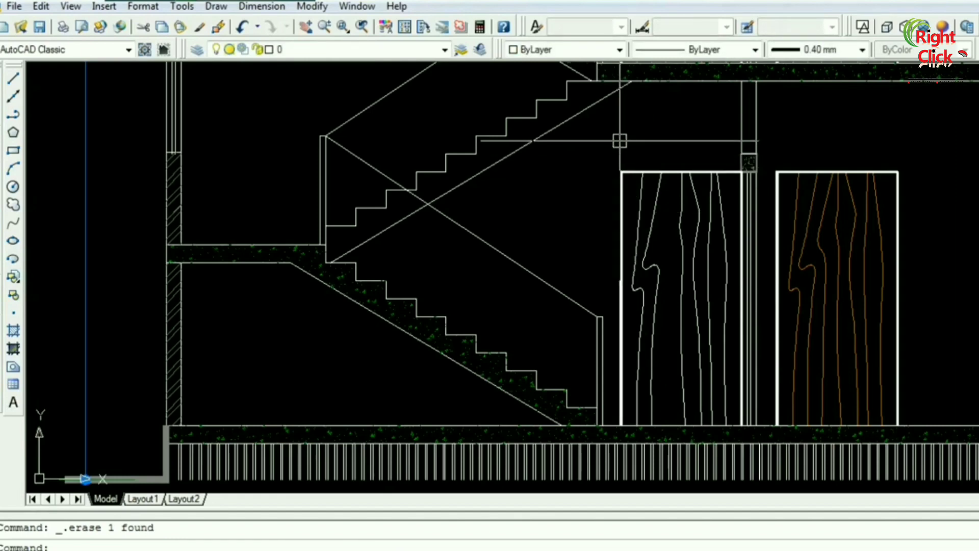
left_click(631, 151)
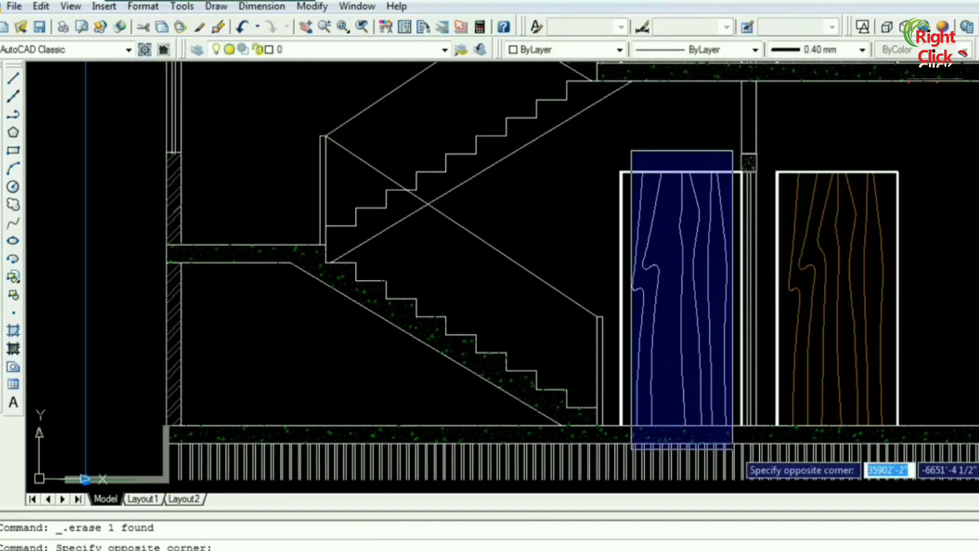
left_click(740, 440)
key("Delete")
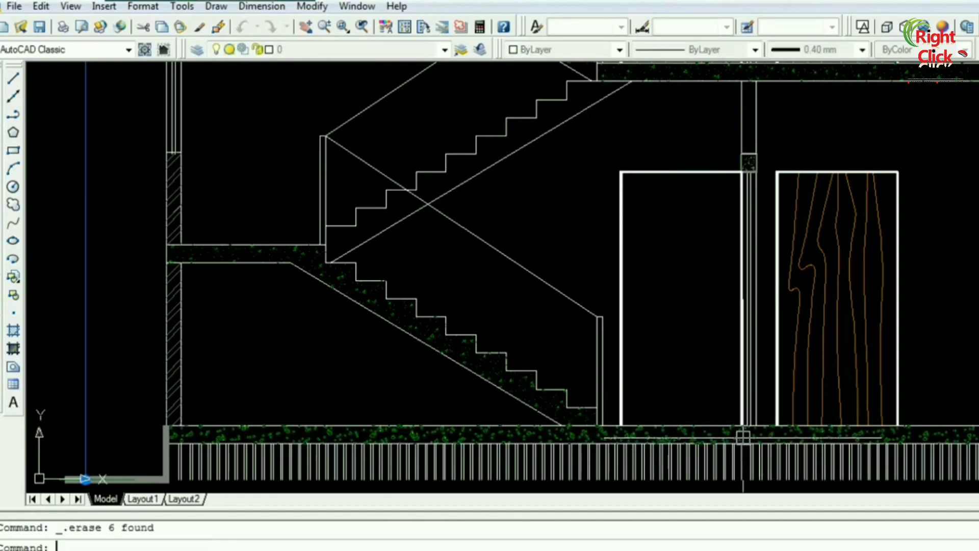
scroll(743, 437, "down", 1)
scroll(403, 263, "down", 5)
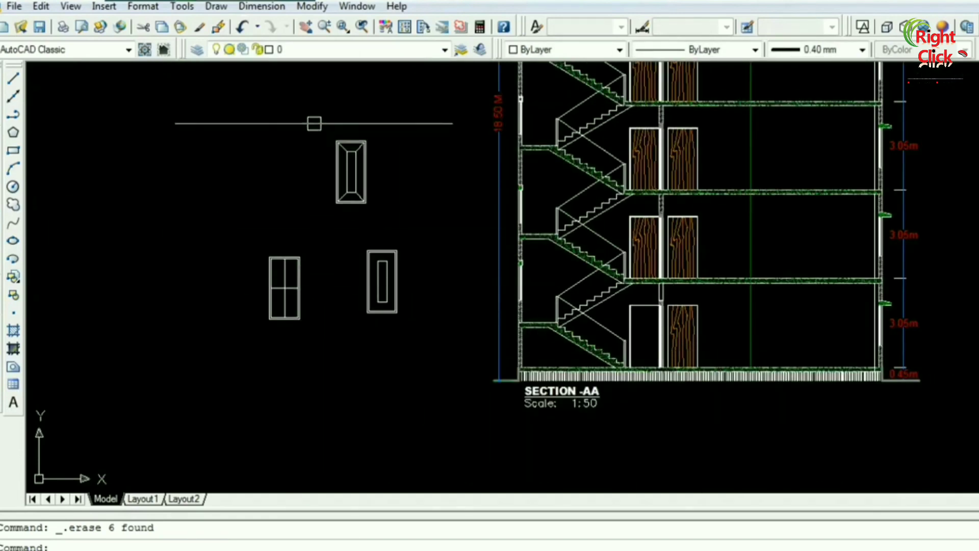
- Window-select the bevelled-panel door and copy it from its bottom corner
left_click(315, 124)
left_click(402, 217)
type("c")
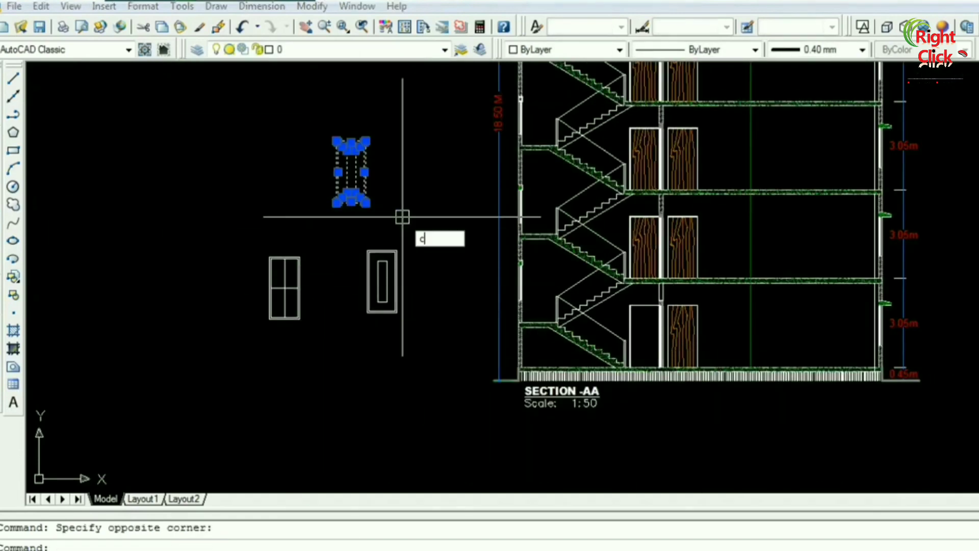
key("Return")
scroll(352, 209, "up", 4)
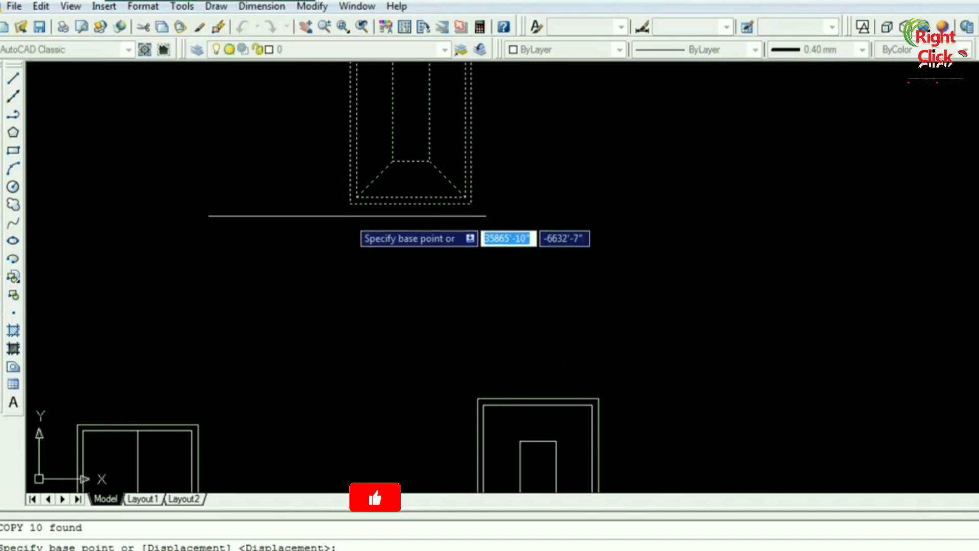
left_click(350, 204)
- Place the copy in the emptied left ground-floor doorway of Section AA
scroll(357, 214, "down", 3)
scroll(714, 408, "up", 3)
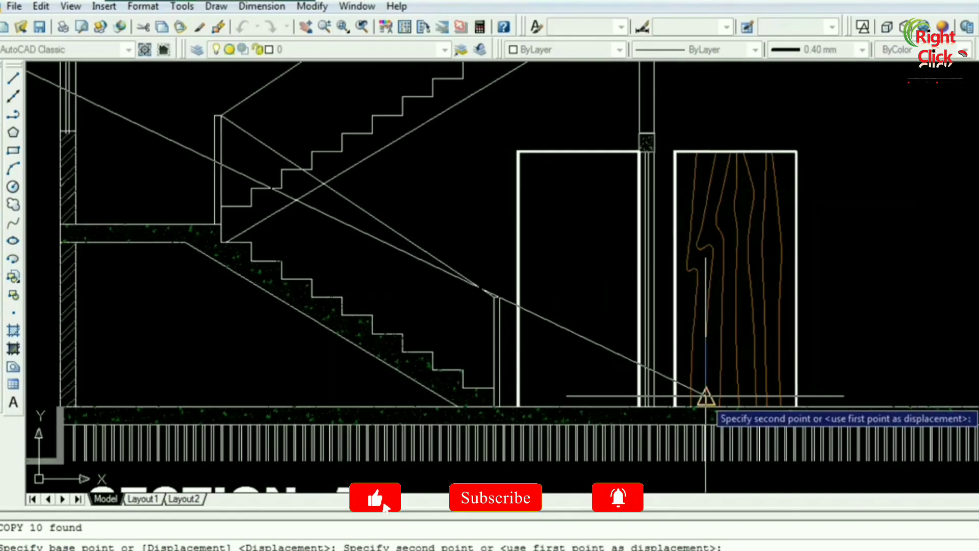
scroll(554, 426, "up", 3)
scroll(544, 413, "down", 3)
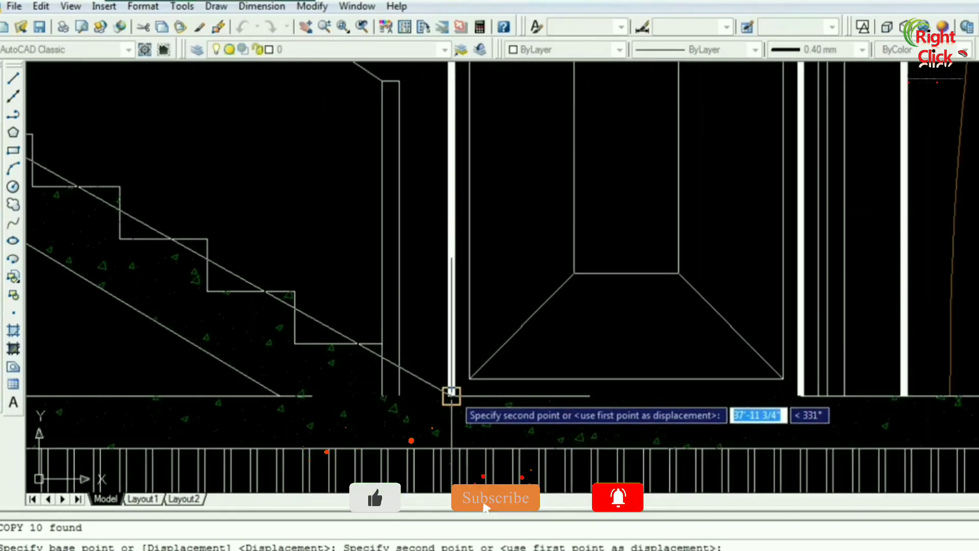
left_click(451, 396)
scroll(451, 396, "up", 2)
key("Escape")
- Zoom in and out around Section AA to check the new door
scroll(808, 400, "down", 4)
scroll(765, 449, "up", 2)
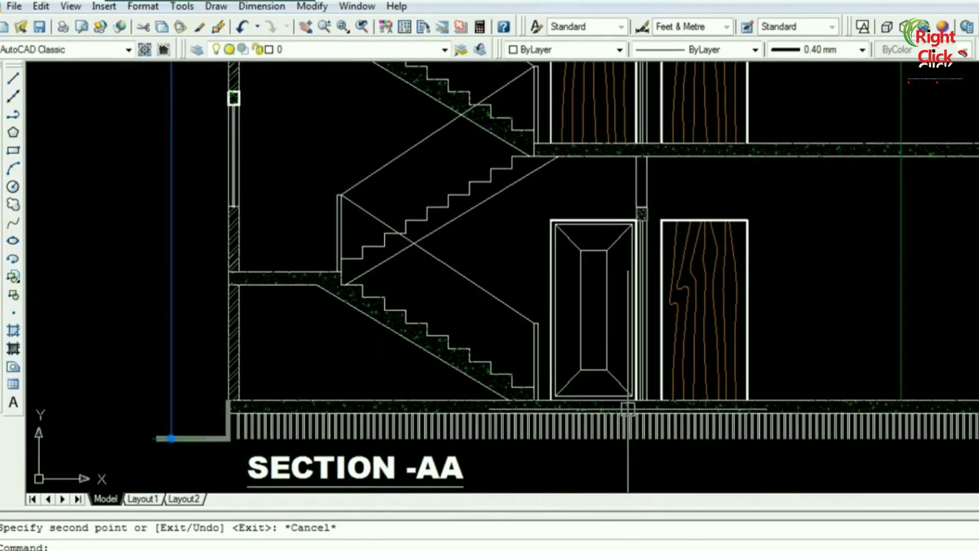
scroll(628, 408, "down", 4)
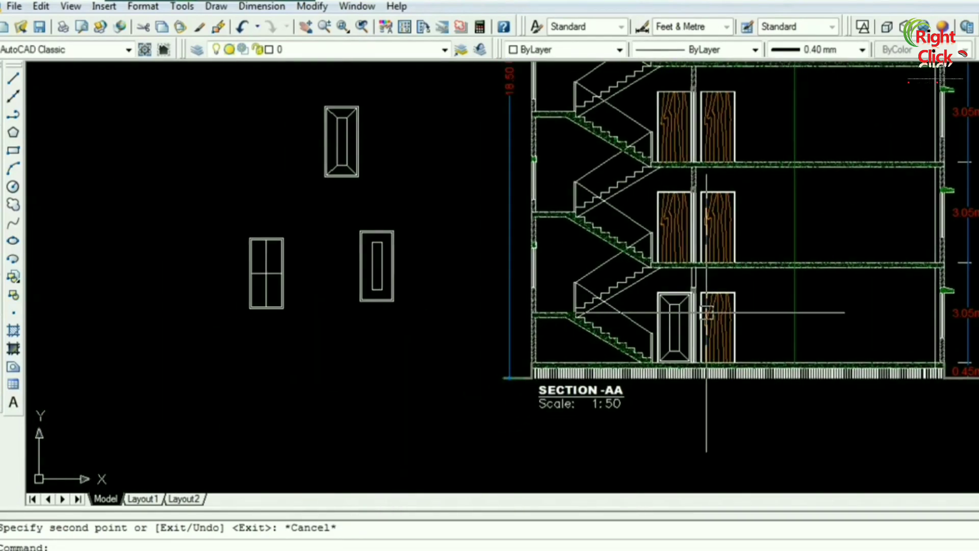
scroll(697, 310, "up", 3)
scroll(668, 306, "down", 3)
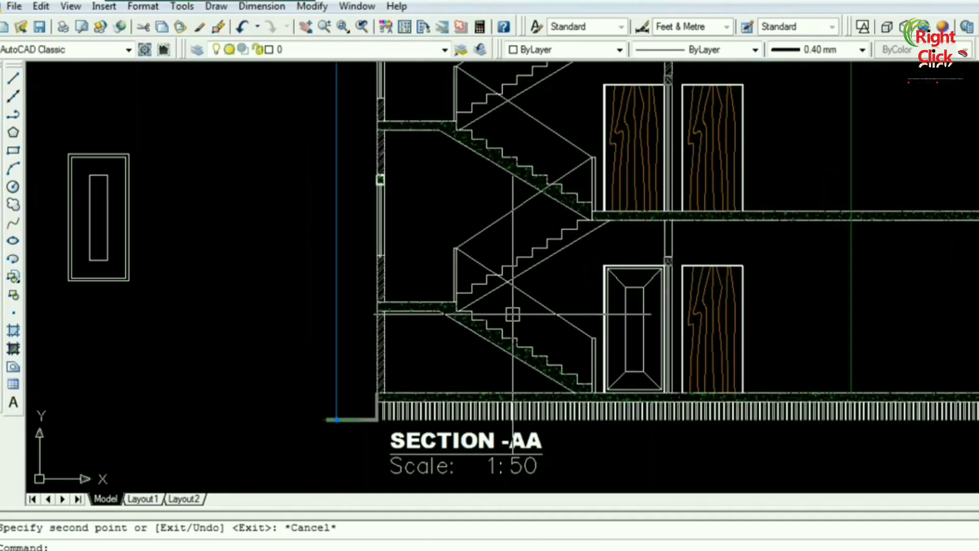
scroll(577, 348, "up", 1)
scroll(492, 197, "up", 2)
scroll(498, 195, "down", 1)
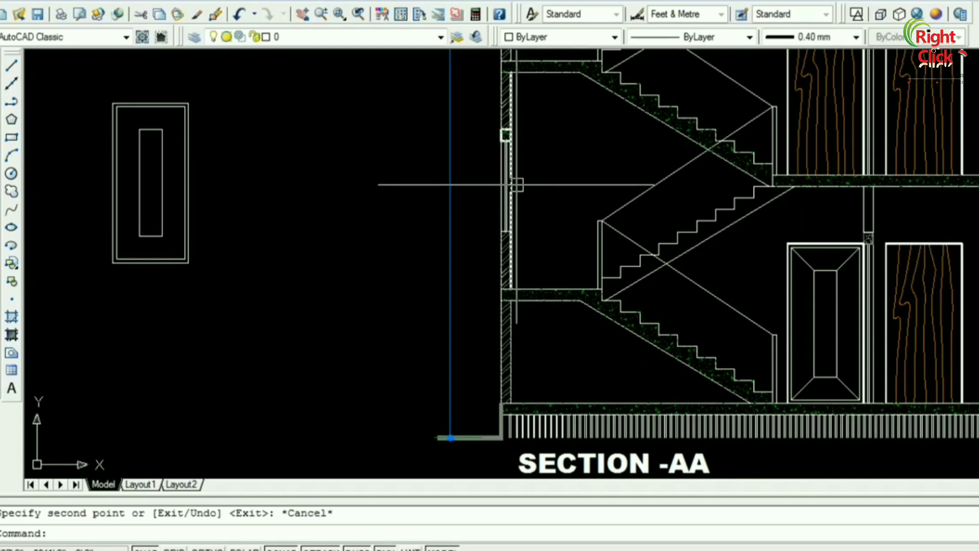
scroll(515, 185, "down", 2)
scroll(547, 183, "down", 1)
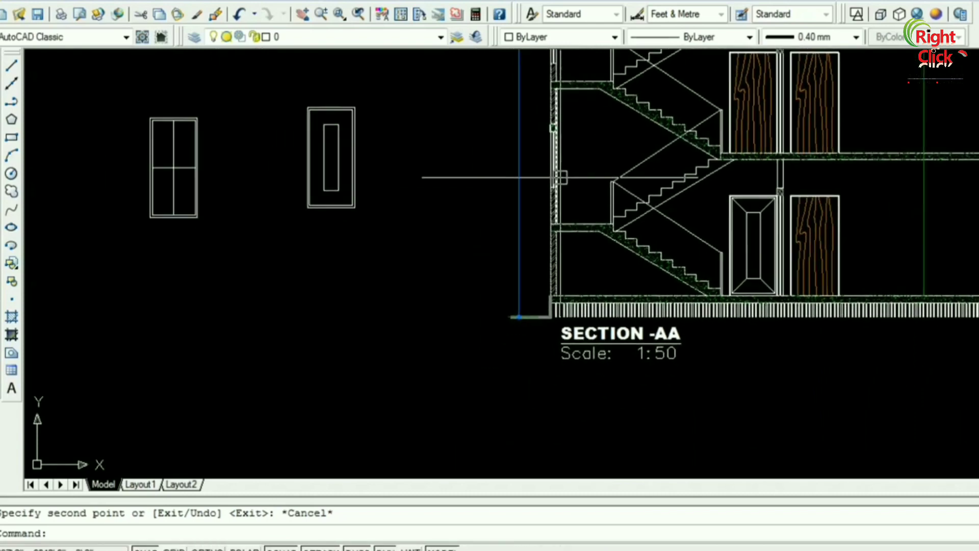
scroll(555, 189, "down", 2)
- Offset the stair-side wall line 6' to the left
middle_click_drag(565, 206, 561, 309)
scroll(546, 277, "up", 4)
key("Escape")
type("o")
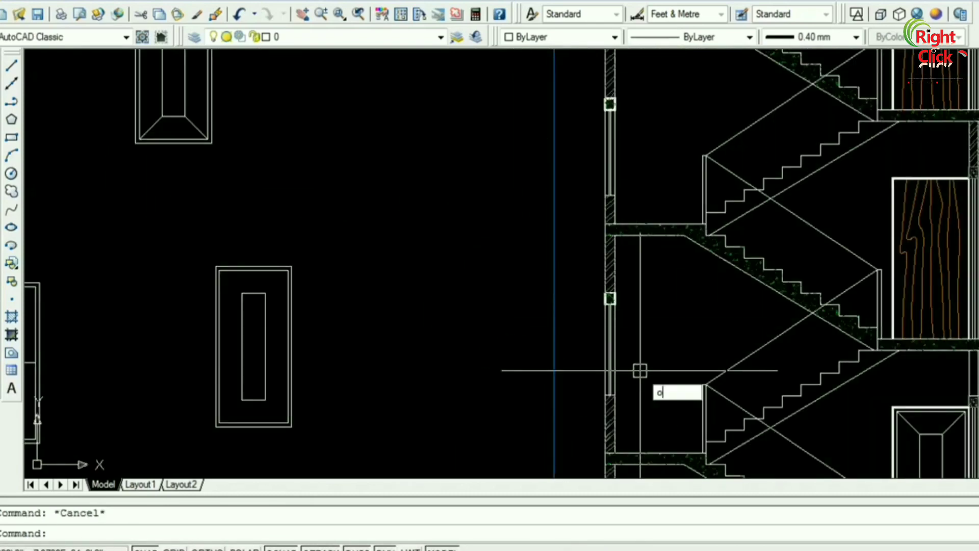
key("Return")
type("6")
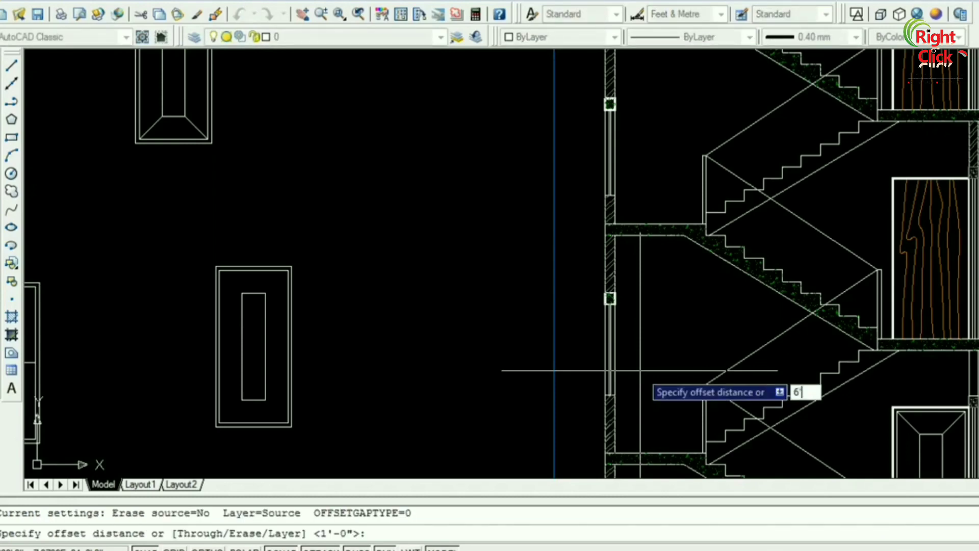
key("Return")
scroll(607, 311, "up", 3)
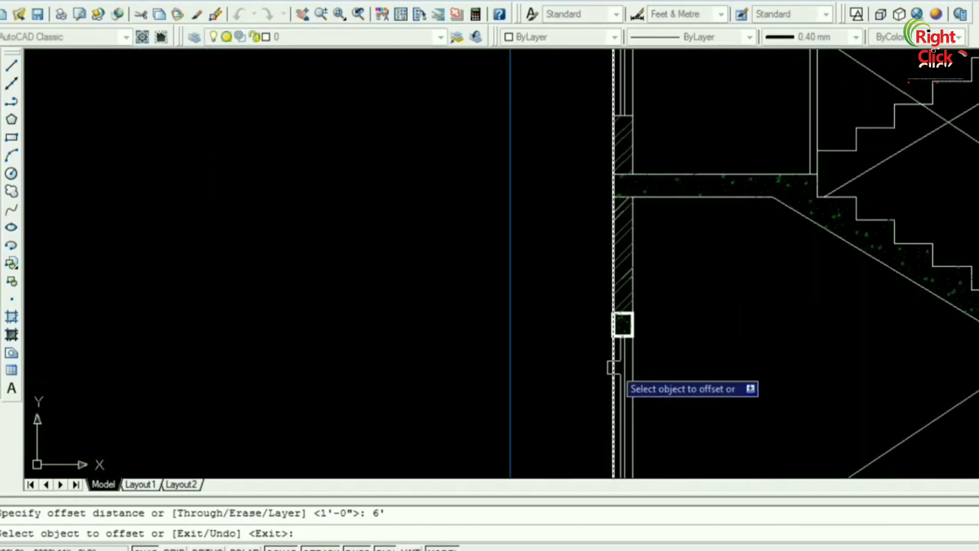
left_click(612, 367)
left_click(530, 376)
scroll(604, 356, "down", 3)
scroll(612, 309, "down", 1)
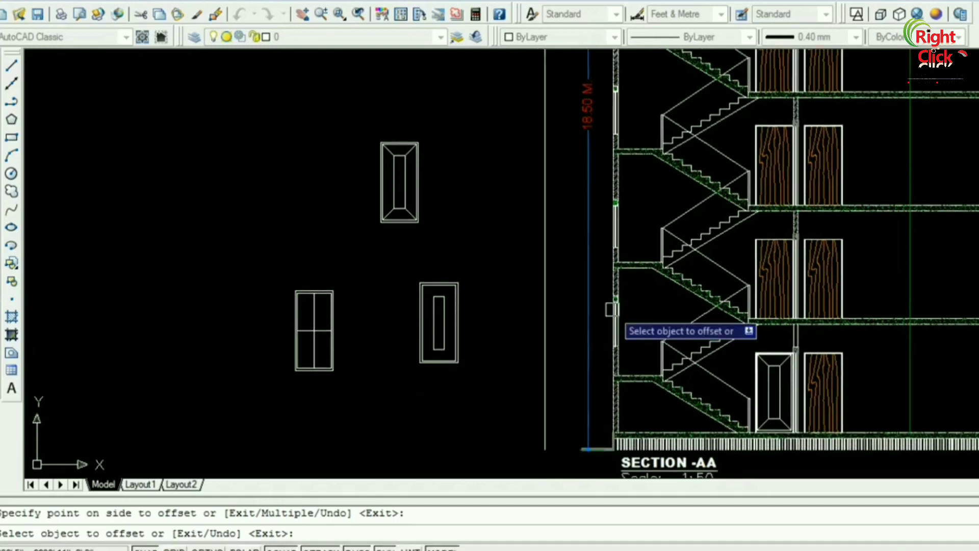
key("Escape")
- Erase the mistaken 6' copy and offset the wall line 6" instead
left_click(550, 310)
key("Delete")
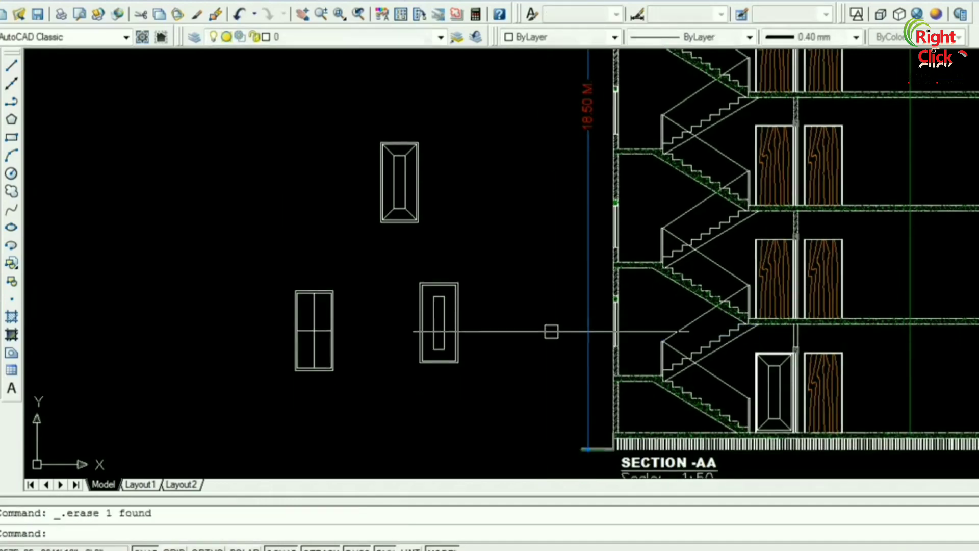
type("o")
key("Return")
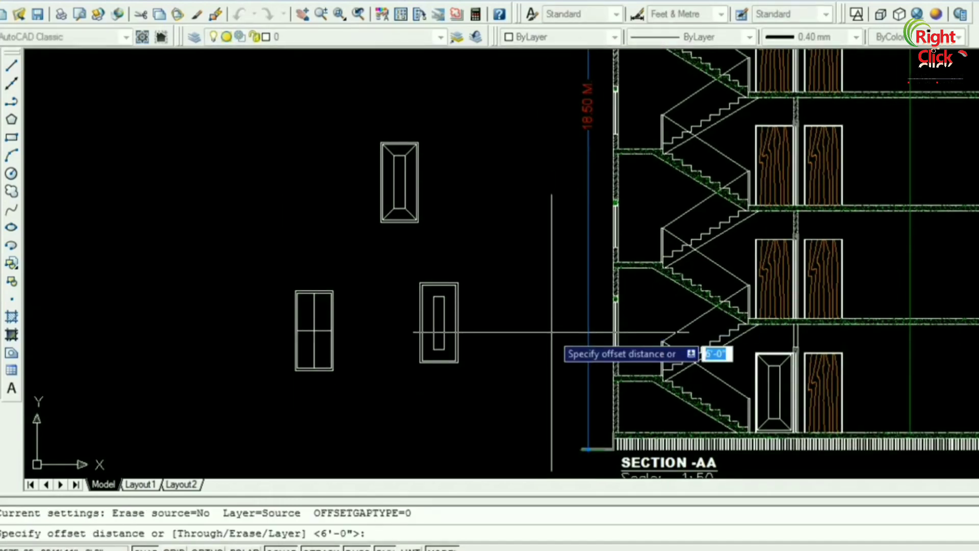
type("6")
key("Return")
scroll(602, 305, "up", 5)
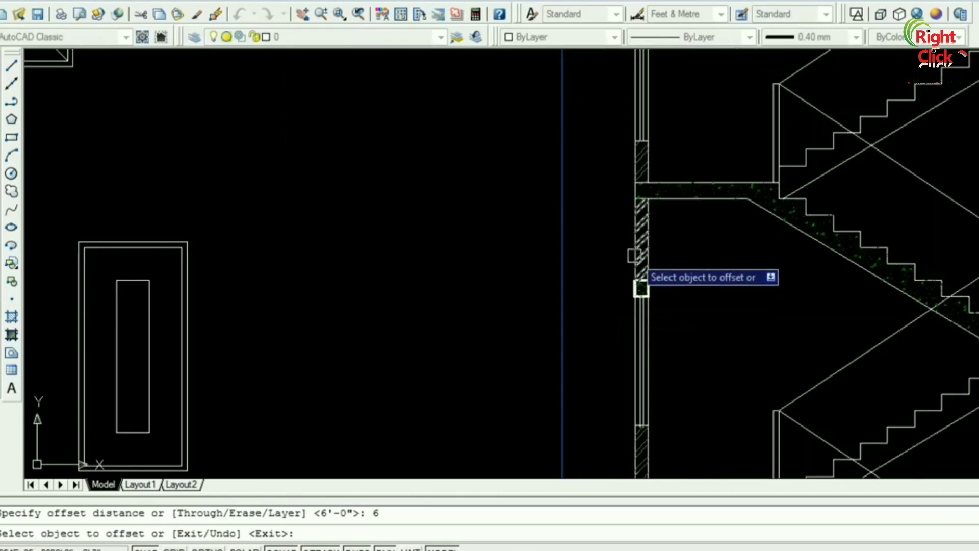
left_click(639, 329)
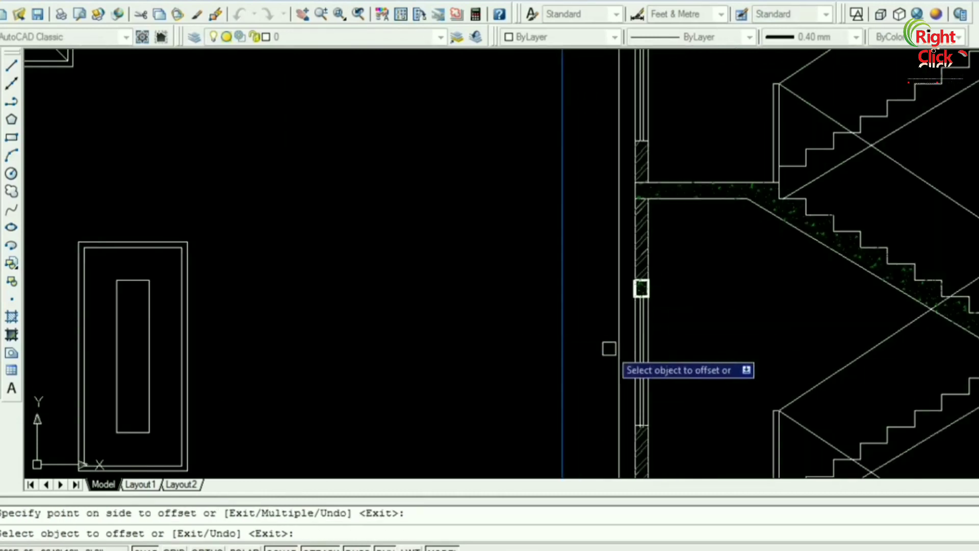
scroll(610, 342, "up", 3)
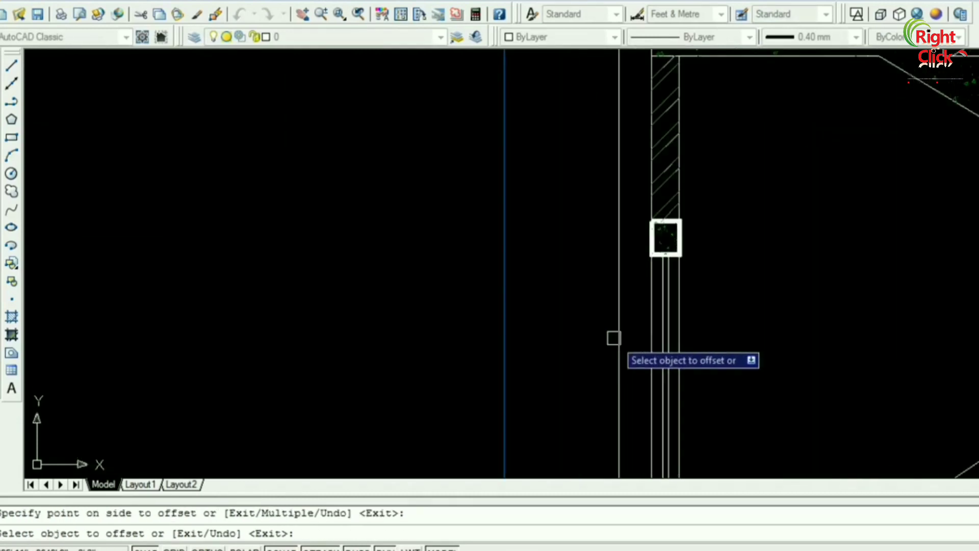
key("Escape")
type("l")
key("Return")
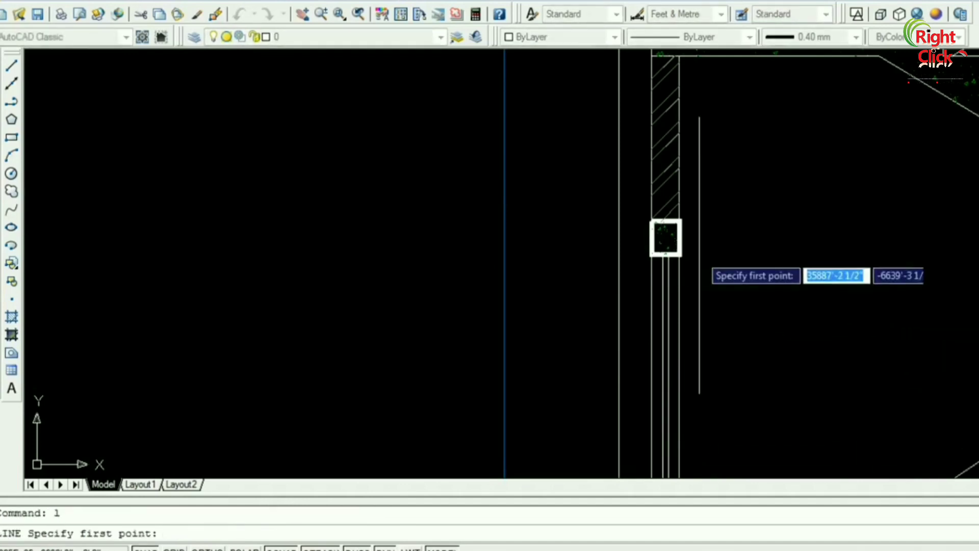
- Draw a short horizontal line out from the column and offset a copy 6" below it
left_click(652, 222)
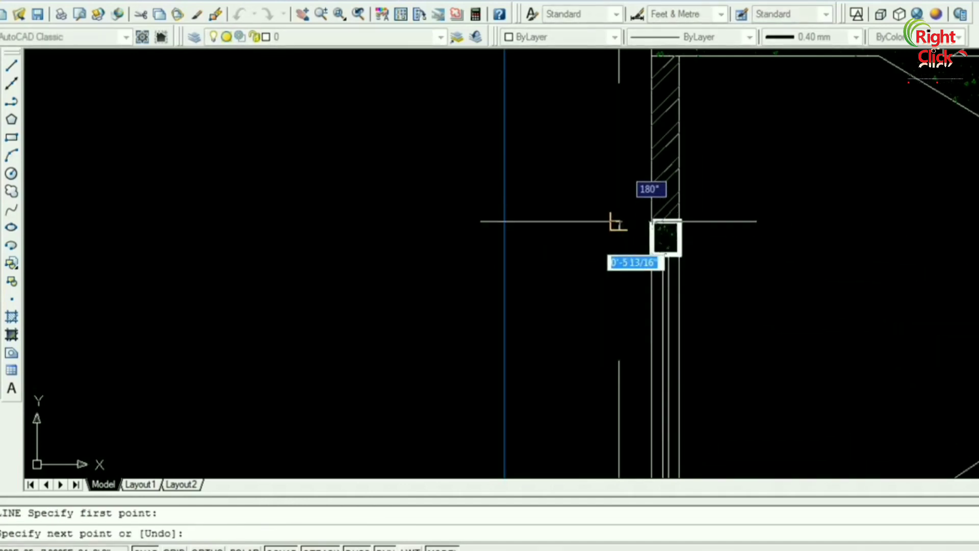
left_click(619, 221)
key("Escape")
left_click(683, 376)
type("o")
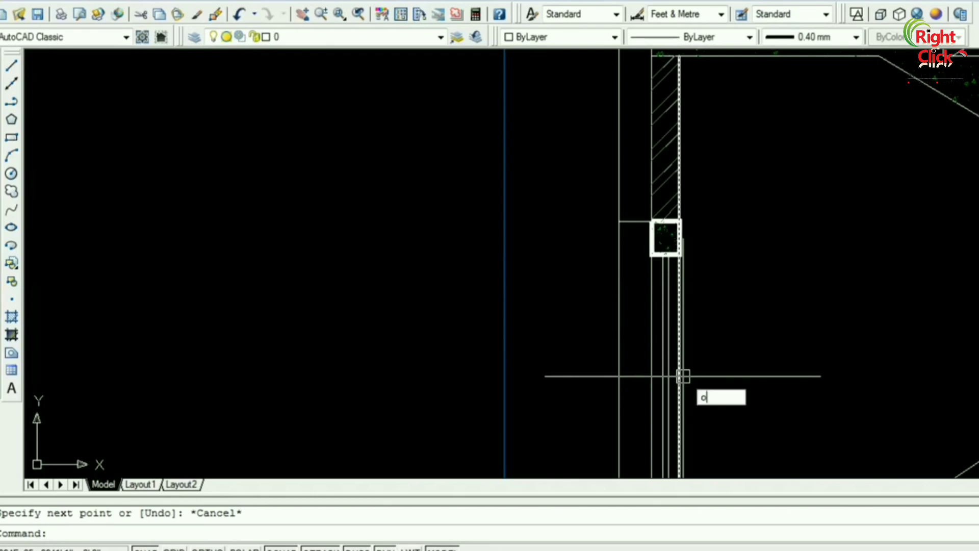
key("Return")
key("Return")
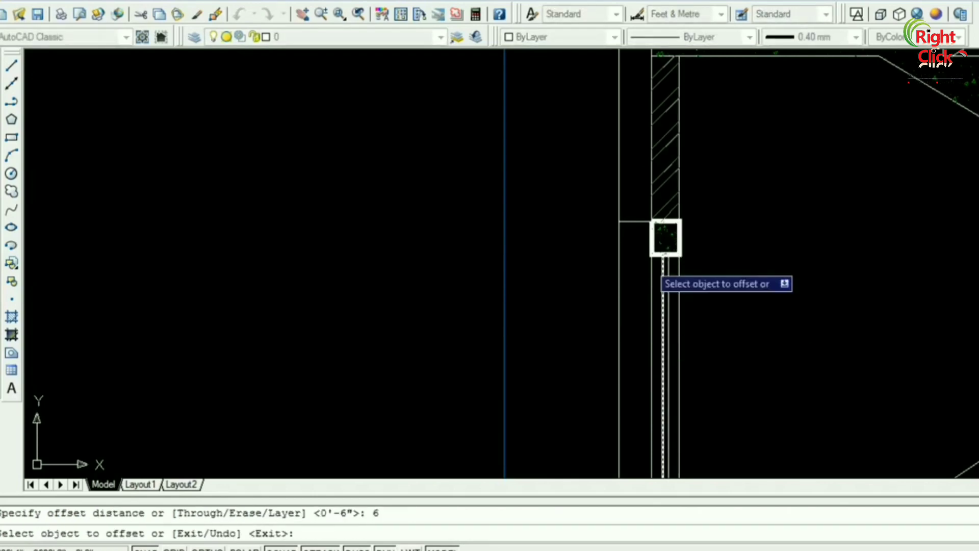
left_click(635, 222)
left_click(642, 289)
key("Escape")
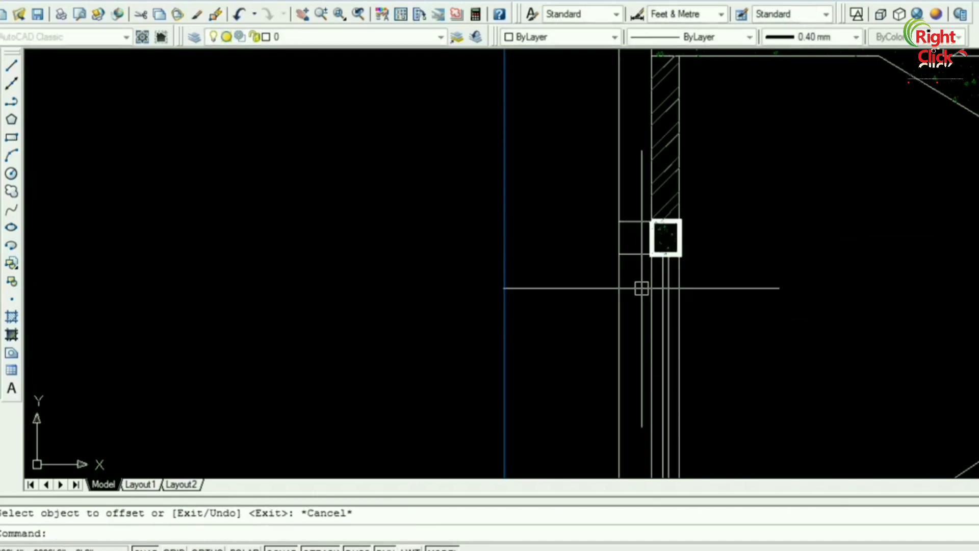
type("tr")
- Trim the vertical line above the top edge and draw the sloped top from the column corner
key("Return")
key("Return")
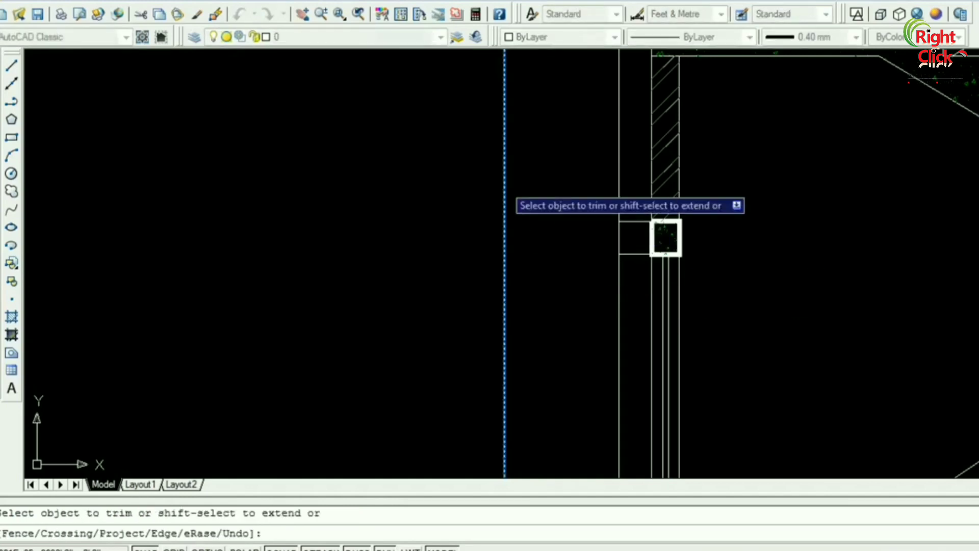
left_click(620, 199)
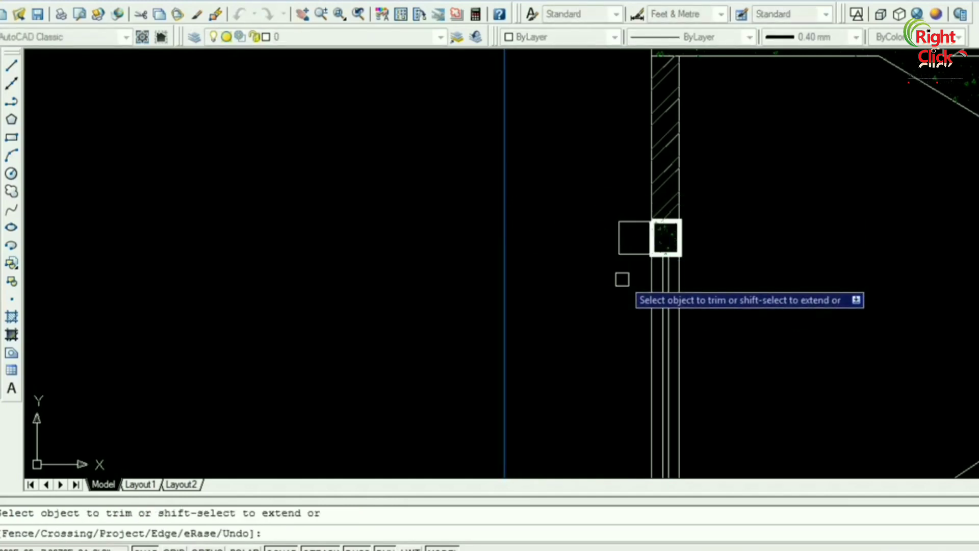
key("Escape")
key("Return")
scroll(647, 223, "up", 5)
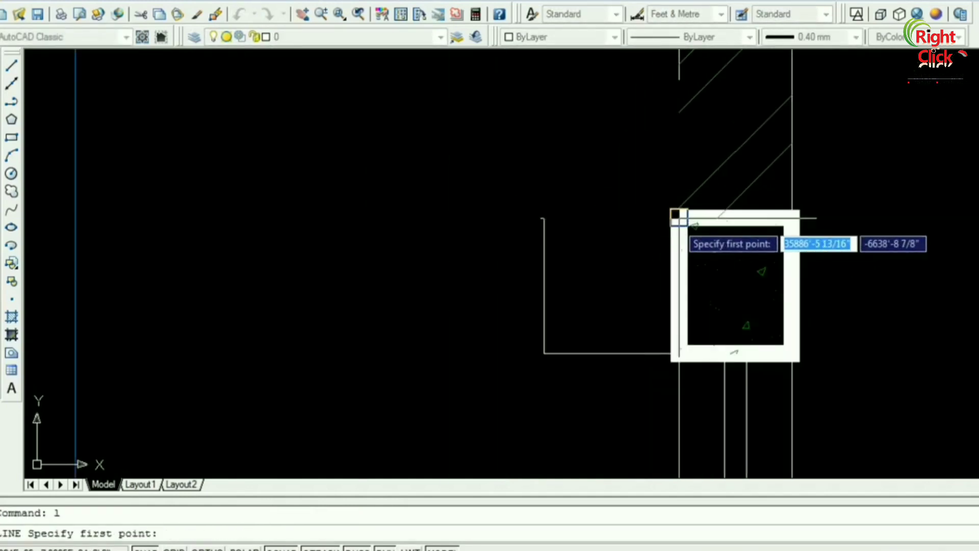
left_click(676, 217)
left_click(545, 253)
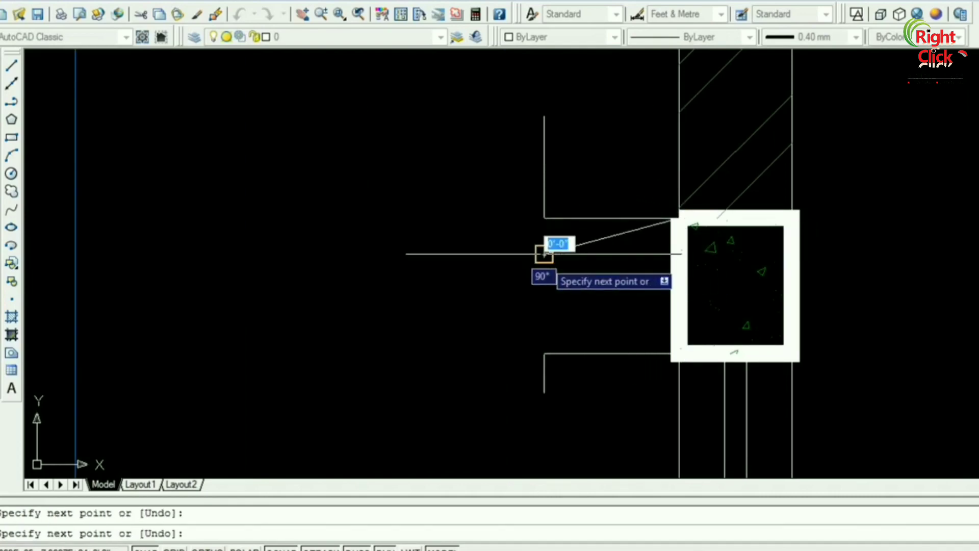
key("Escape")
type("tr")
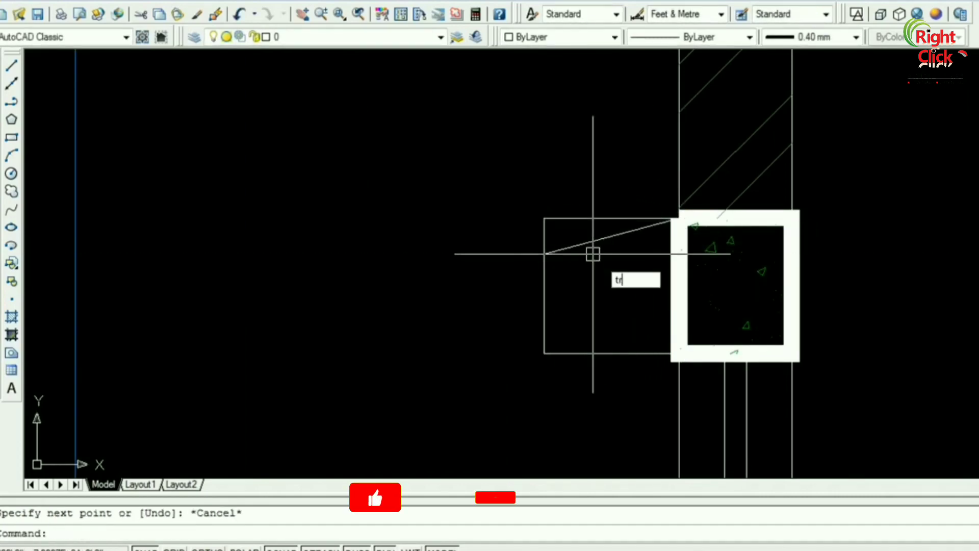
- Trim the vertical stub above the sloped line and erase the leftover horizontal top line
key("Return")
key("Return")
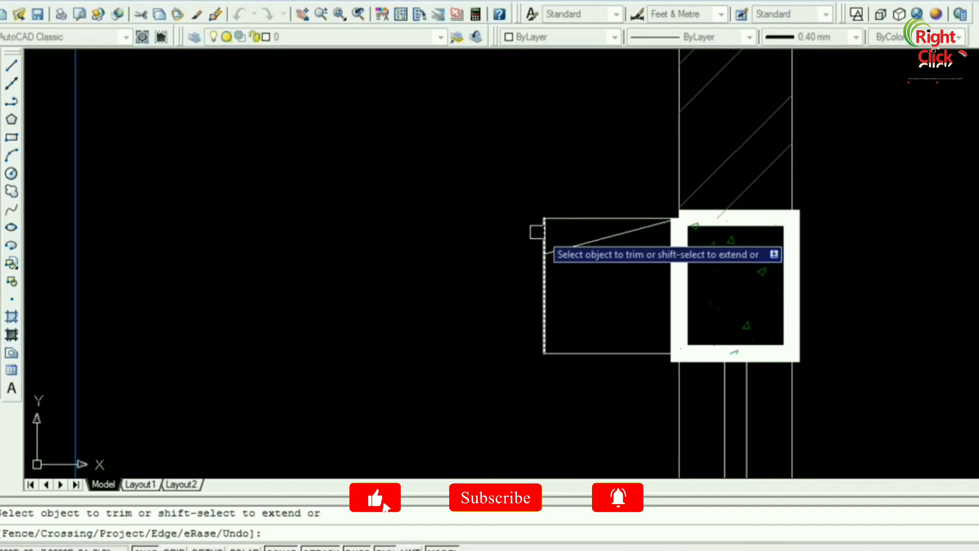
left_click(537, 232)
left_click(546, 240)
key("Escape")
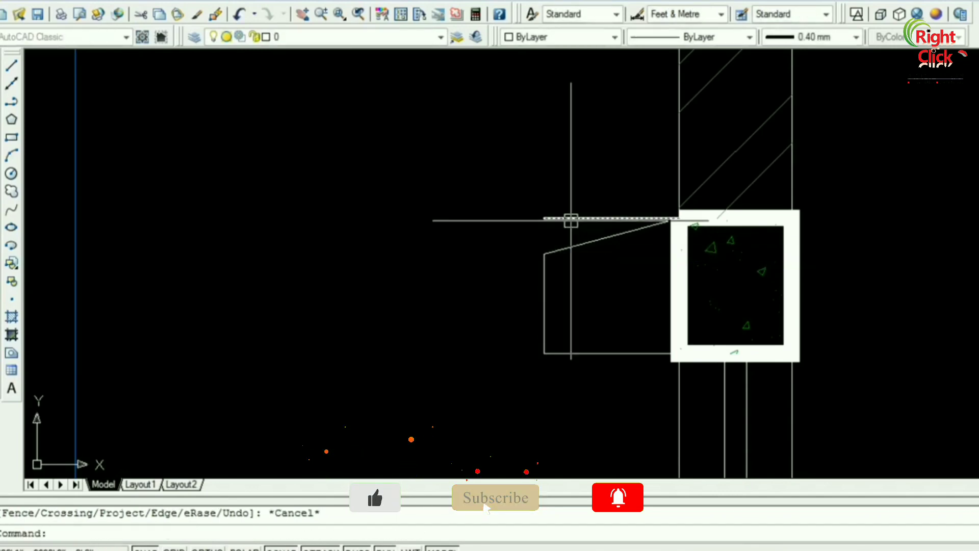
left_click(571, 221)
key("Delete")
scroll(570, 221, "down", 3)
middle_click_drag(582, 227, 517, 238)
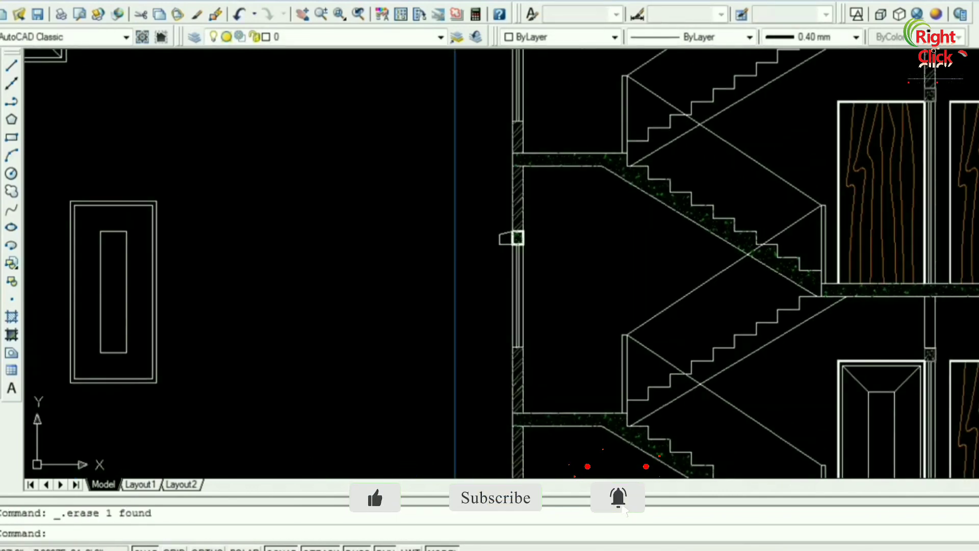
scroll(517, 237, "down", 5)
middle_click_drag(684, 280, 586, 280)
scroll(682, 299, "up", 5)
scroll(510, 223, "up", 3)
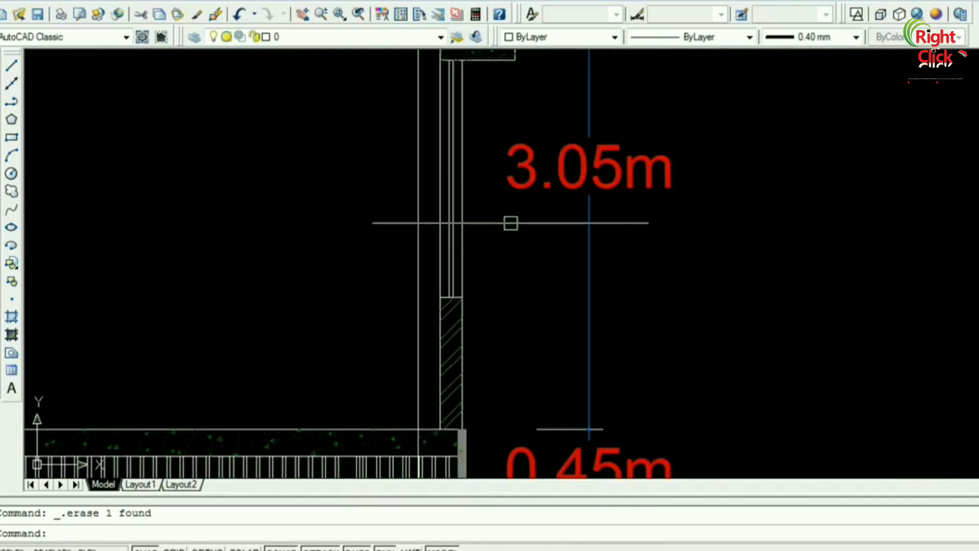
middle_click_drag(510, 223, 579, 330)
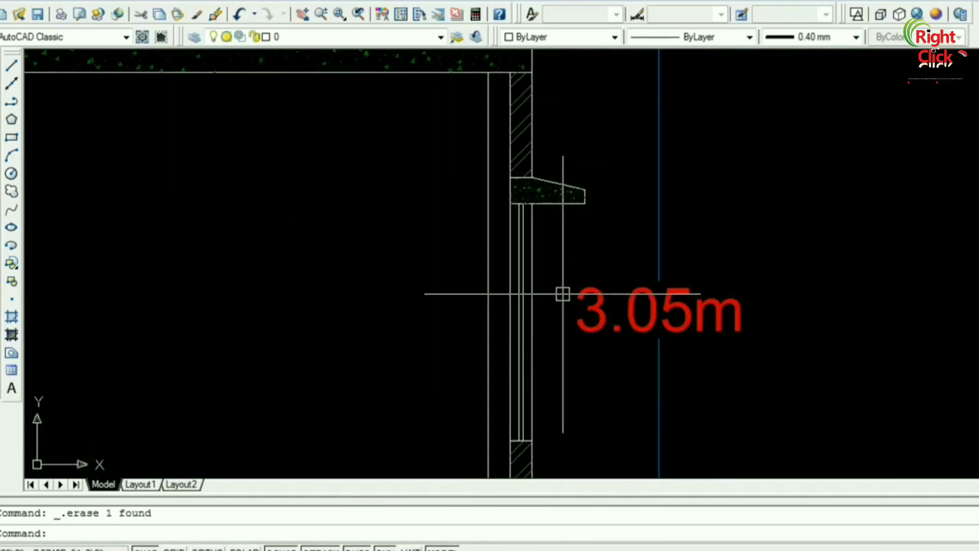
scroll(592, 311, "down", 3)
scroll(590, 311, "down", 3)
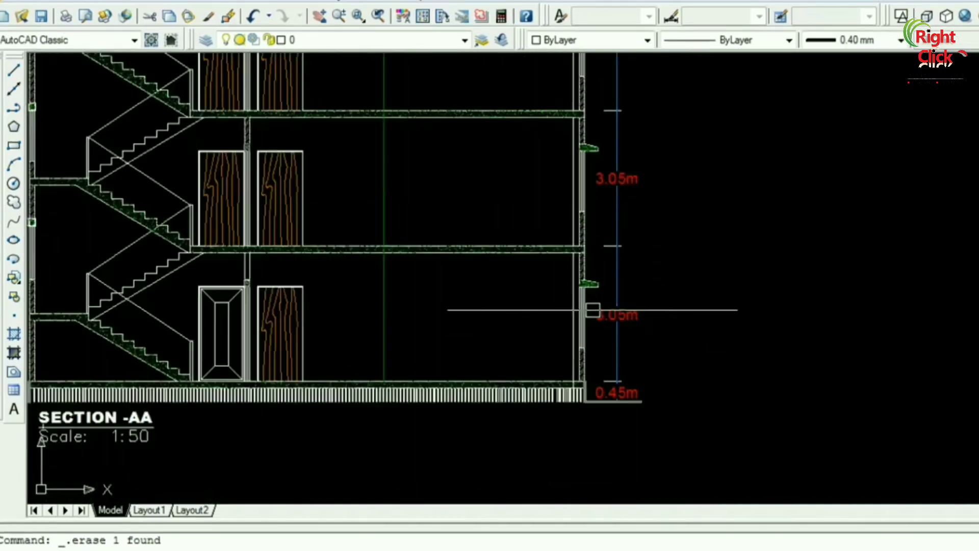
scroll(581, 316, "down", 1)
middle_click_drag(578, 319, 707, 323)
scroll(381, 271, "up", 3)
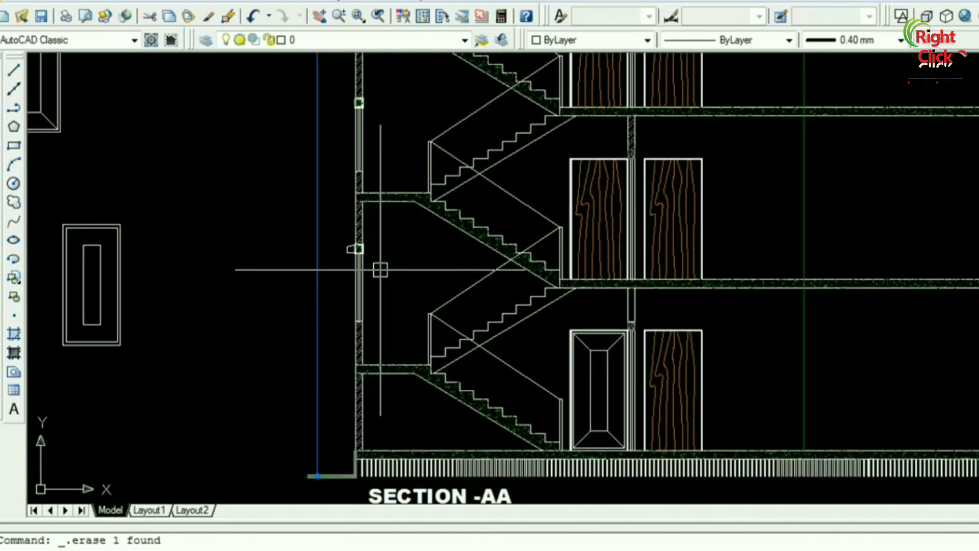
scroll(367, 157, "up", 1)
scroll(579, 299, "down", 5)
scroll(680, 309, "down", 3)
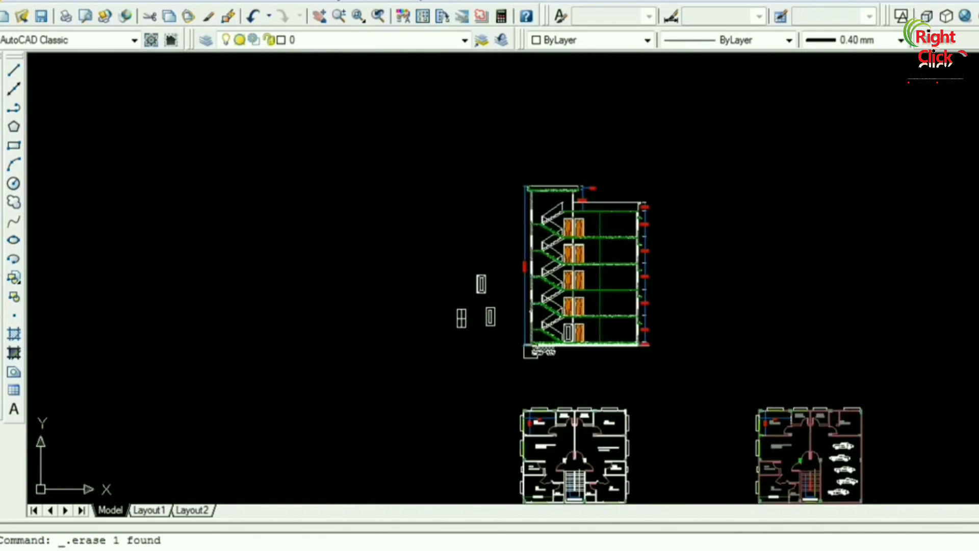
scroll(538, 332, "up", 3)
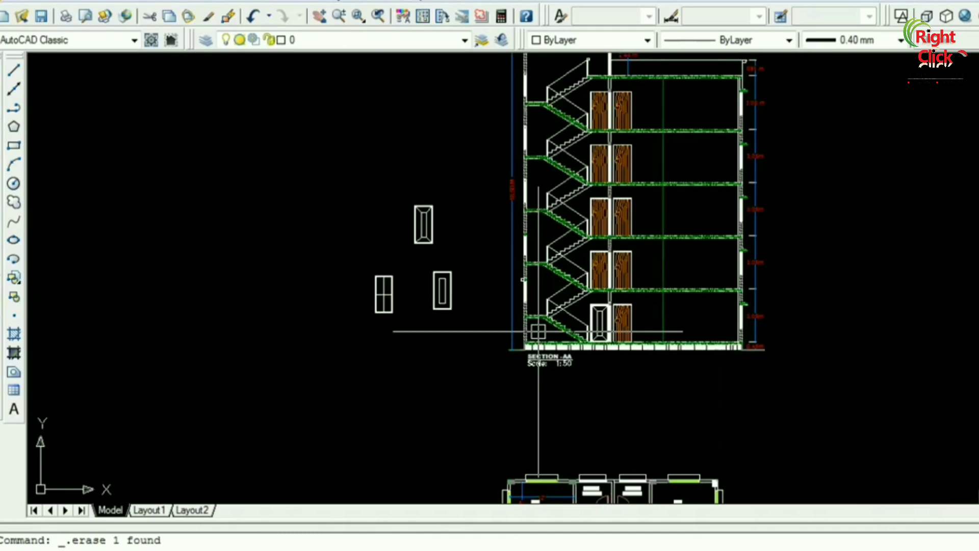